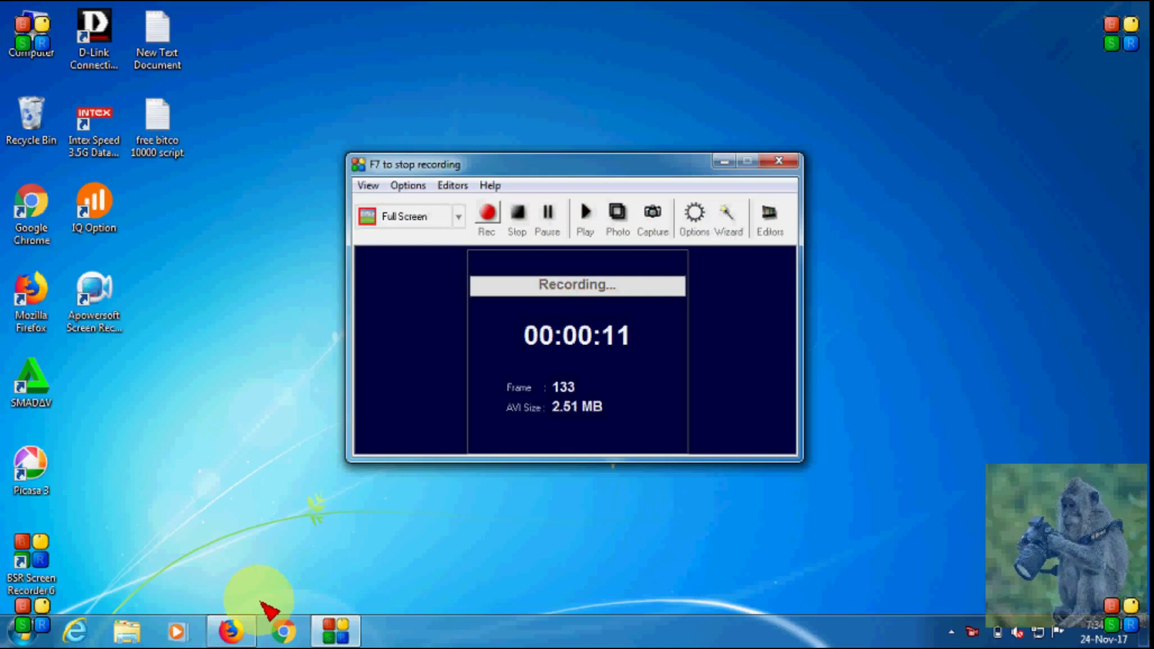
Switch to Blogger in the Firefox window and start creating a new blog from the blog list
click(236, 628)
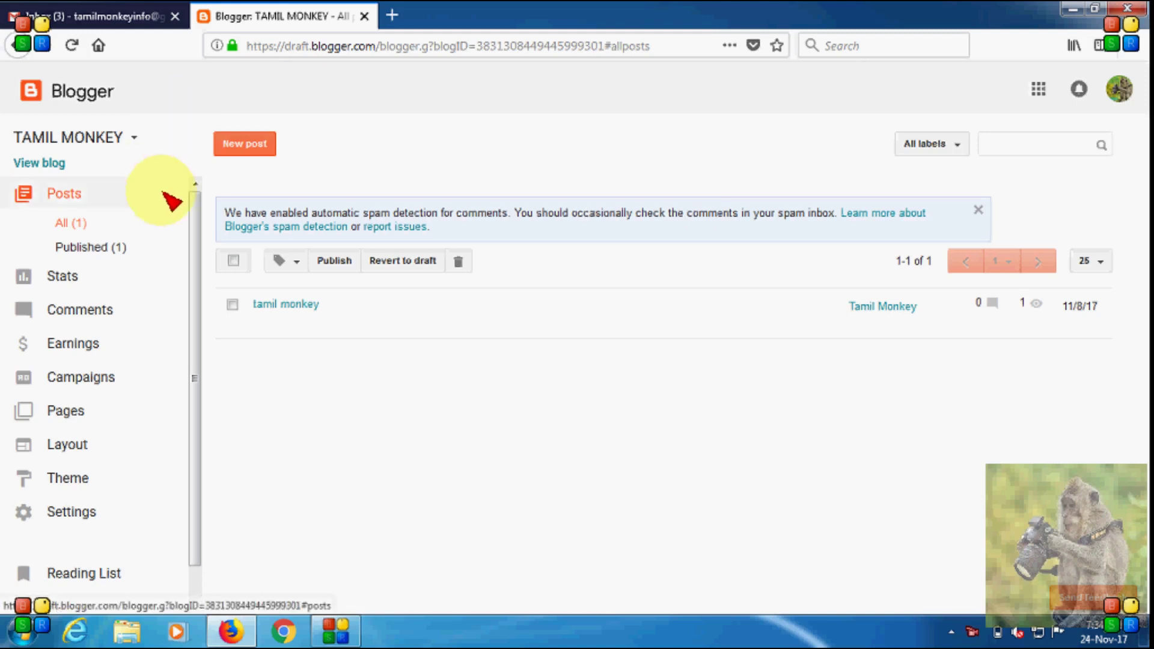
click(139, 143)
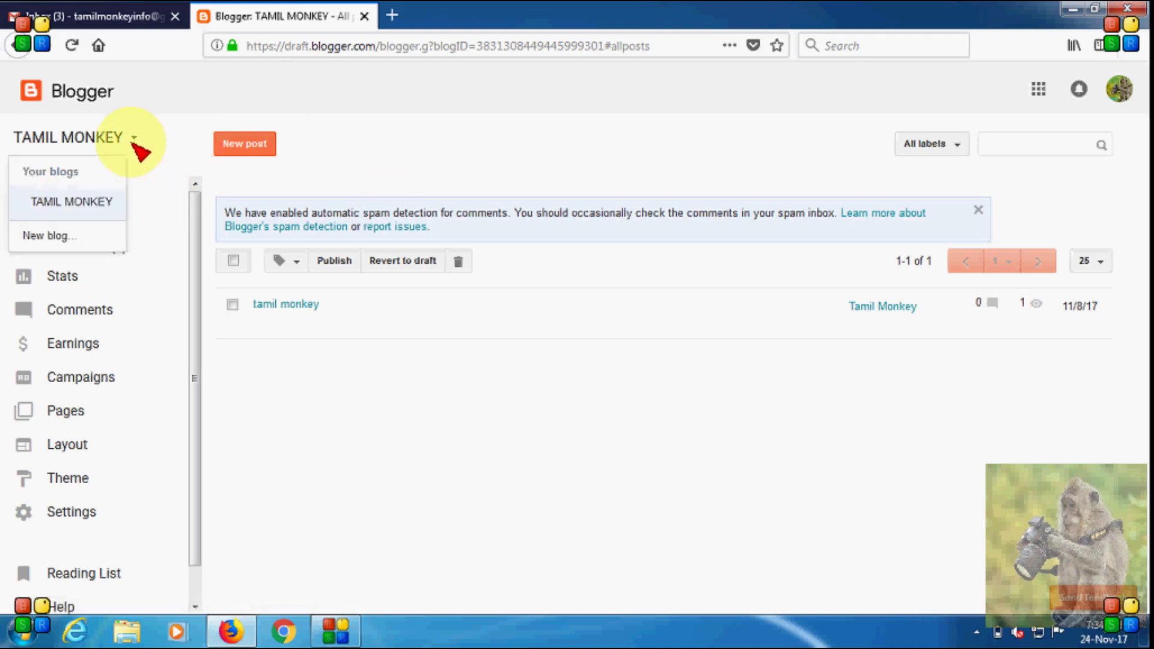
click(85, 93)
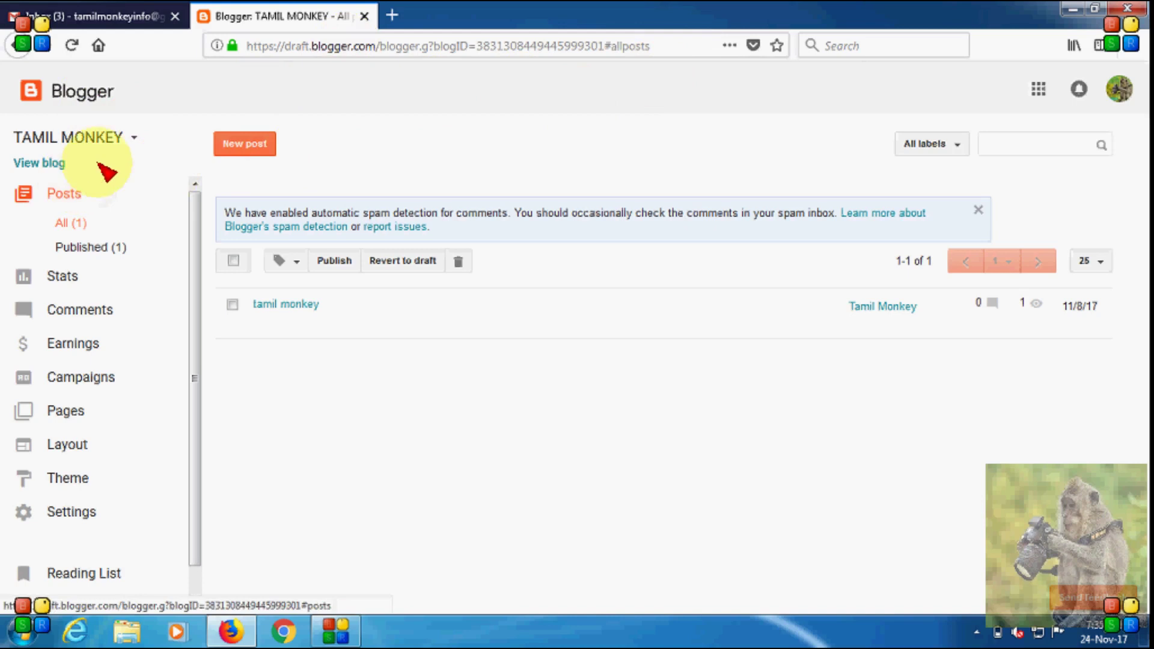
click(131, 137)
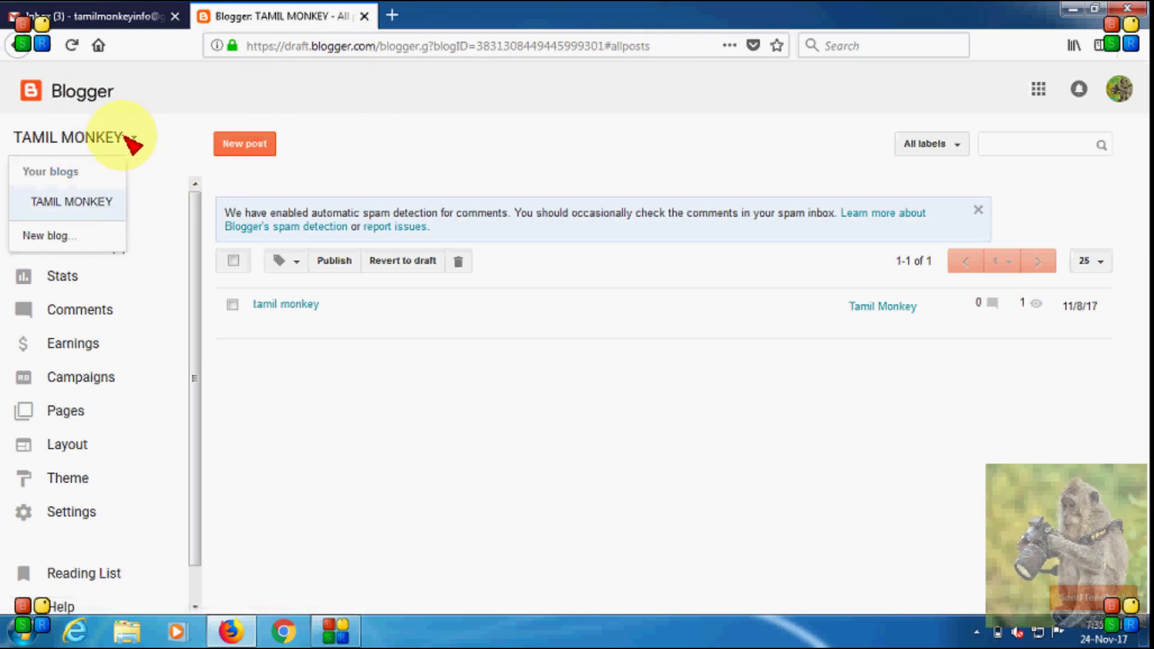
click(45, 235)
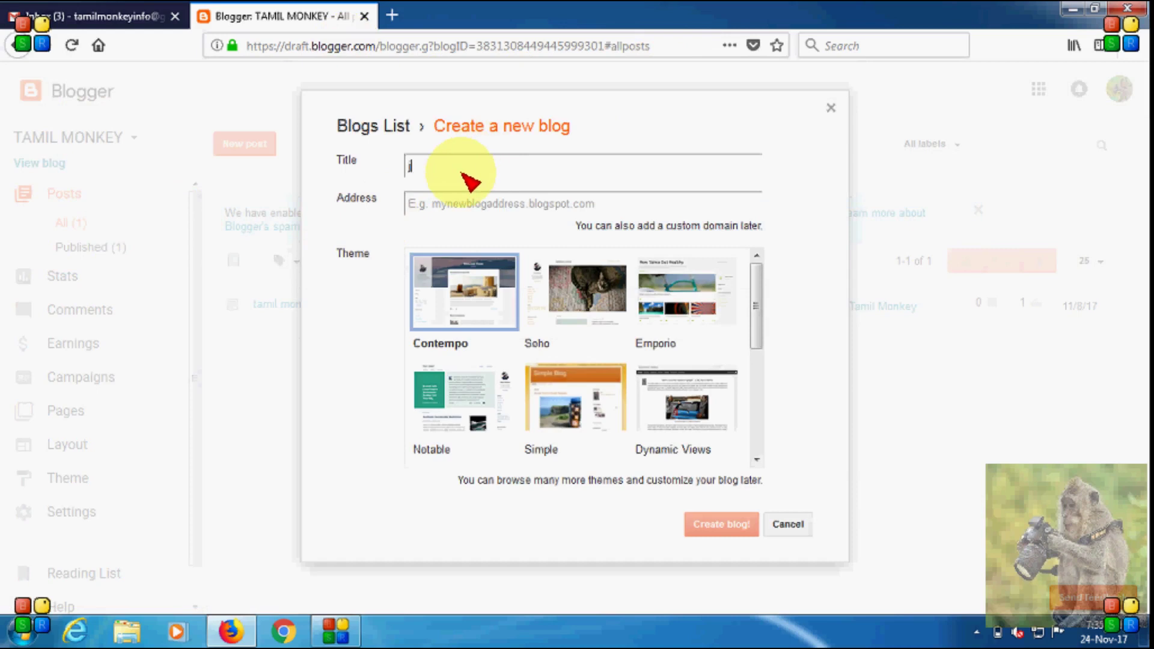
Title the new blog "jjgggdytd" and check the availability of the address petnames.blogspot.com
click(469, 205)
text(pet)
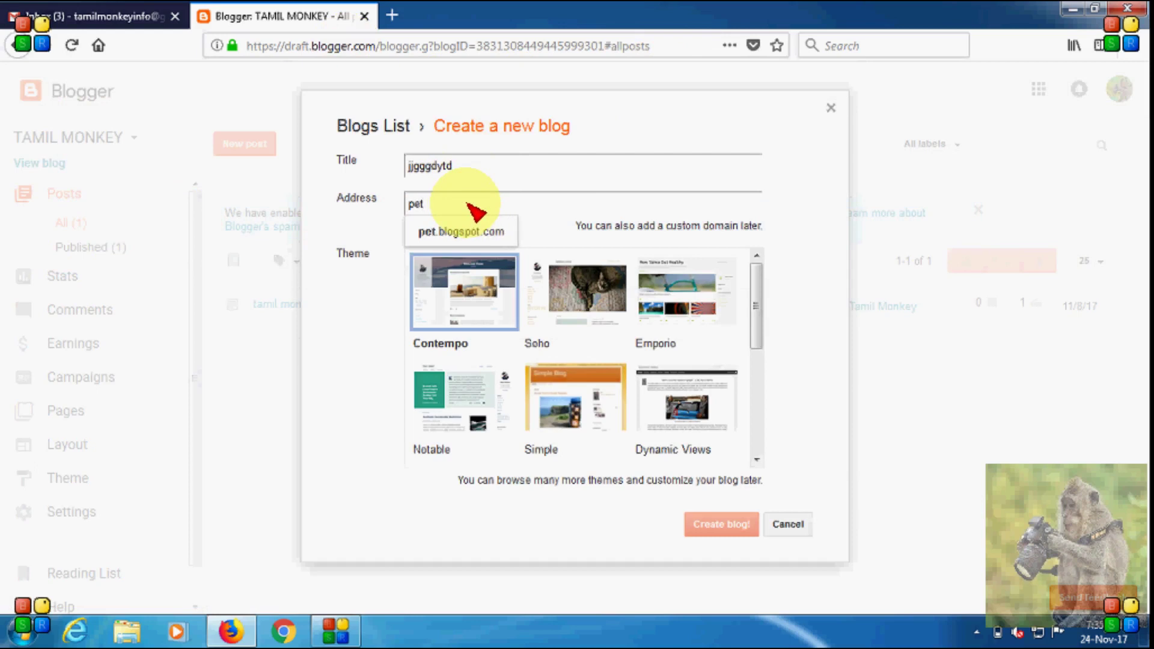
text(na)
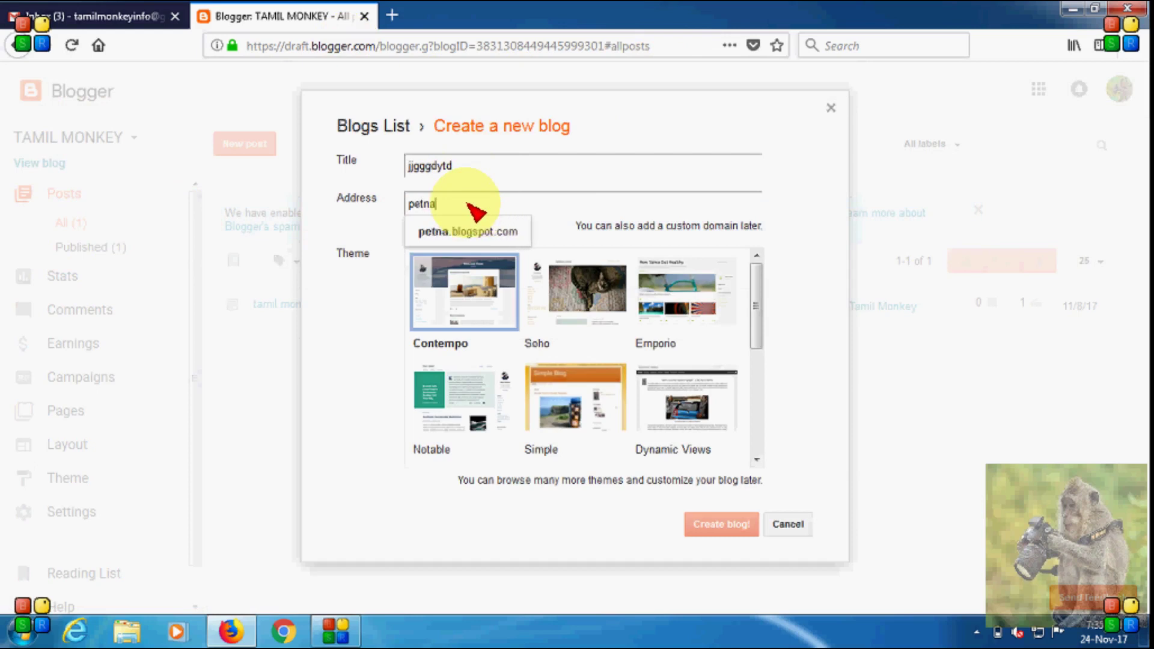
text(mes)
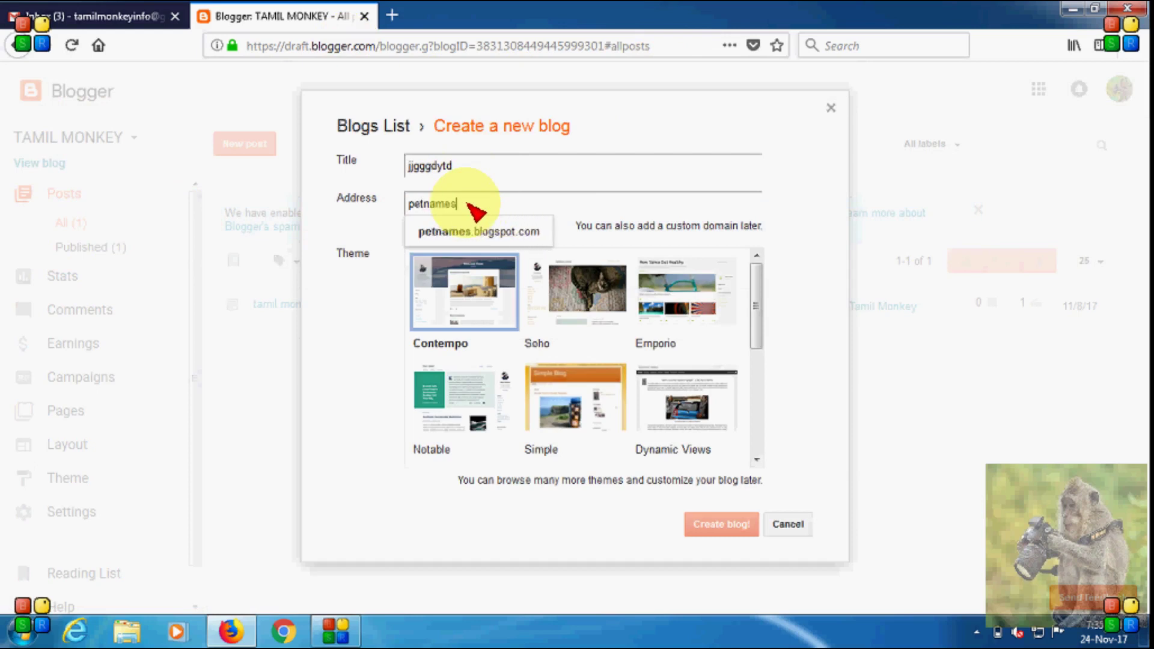
click(326, 243)
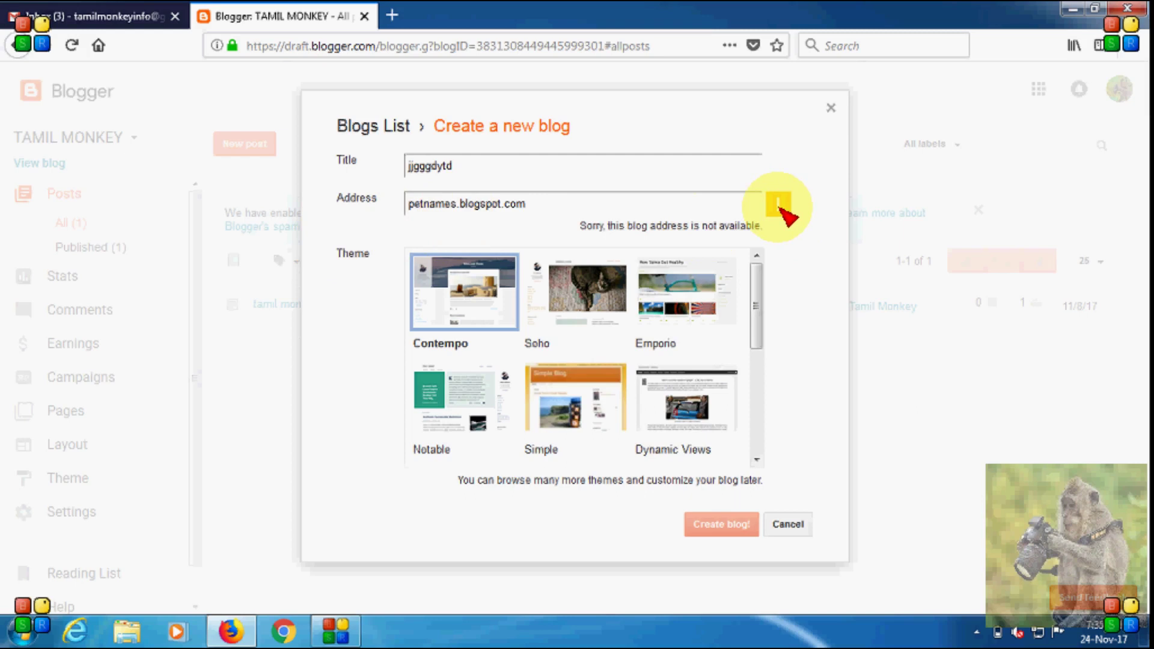
Change the new blog's address to petnames2018.blogspot.com and check its availability
click(458, 204)
text(20)
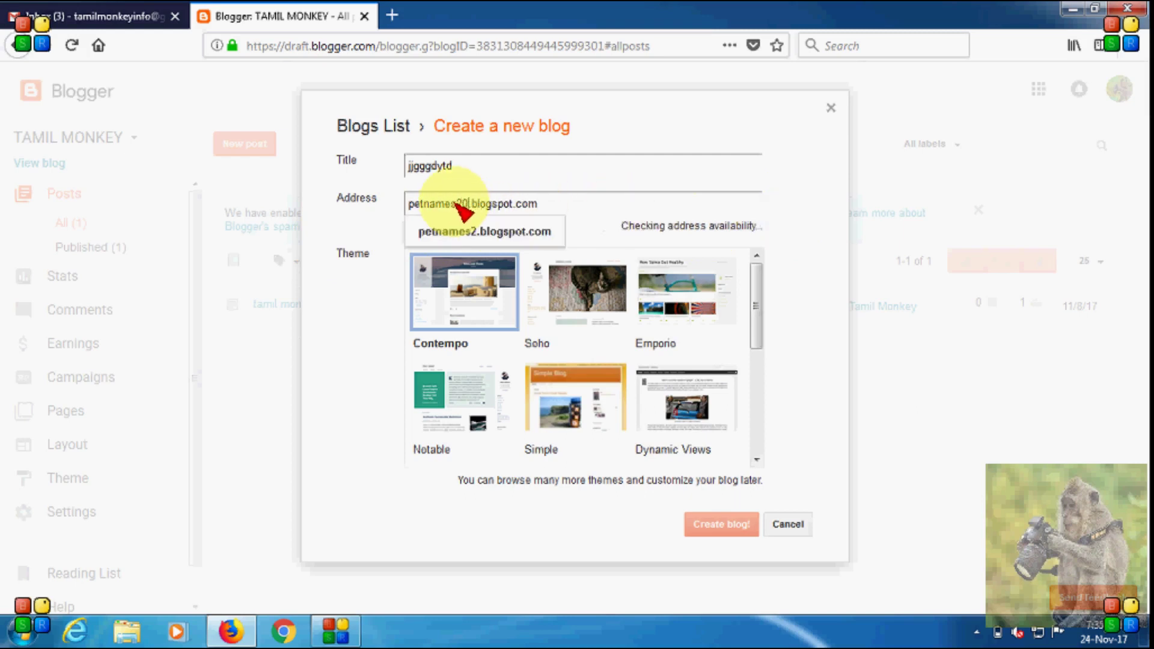
text(18)
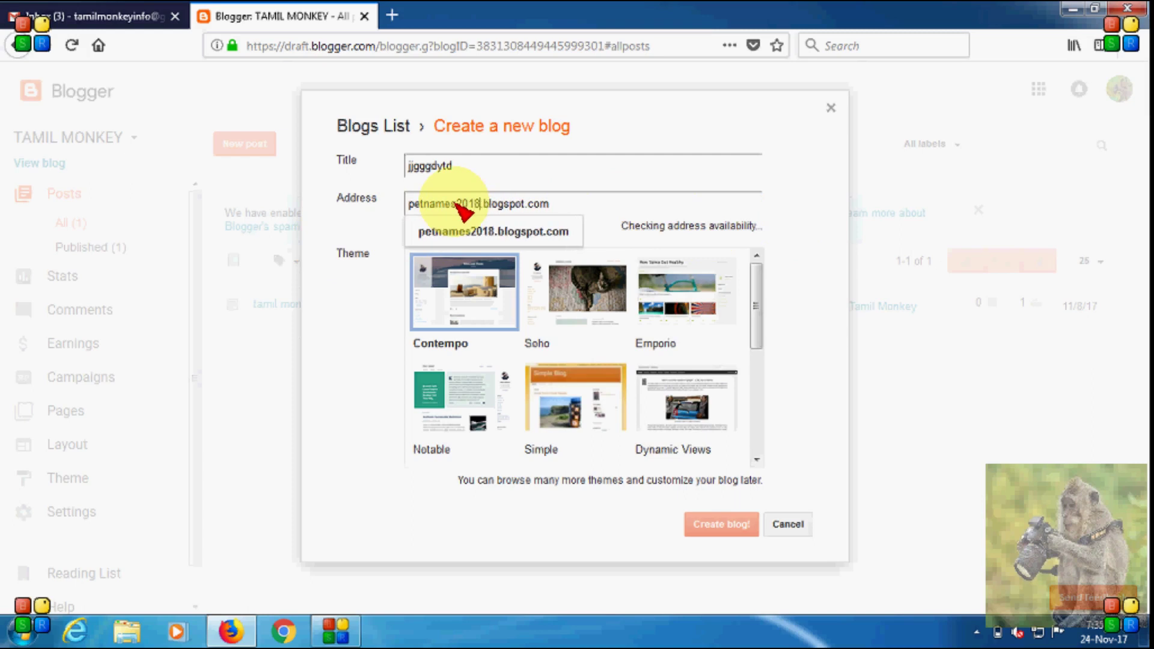
click(339, 247)
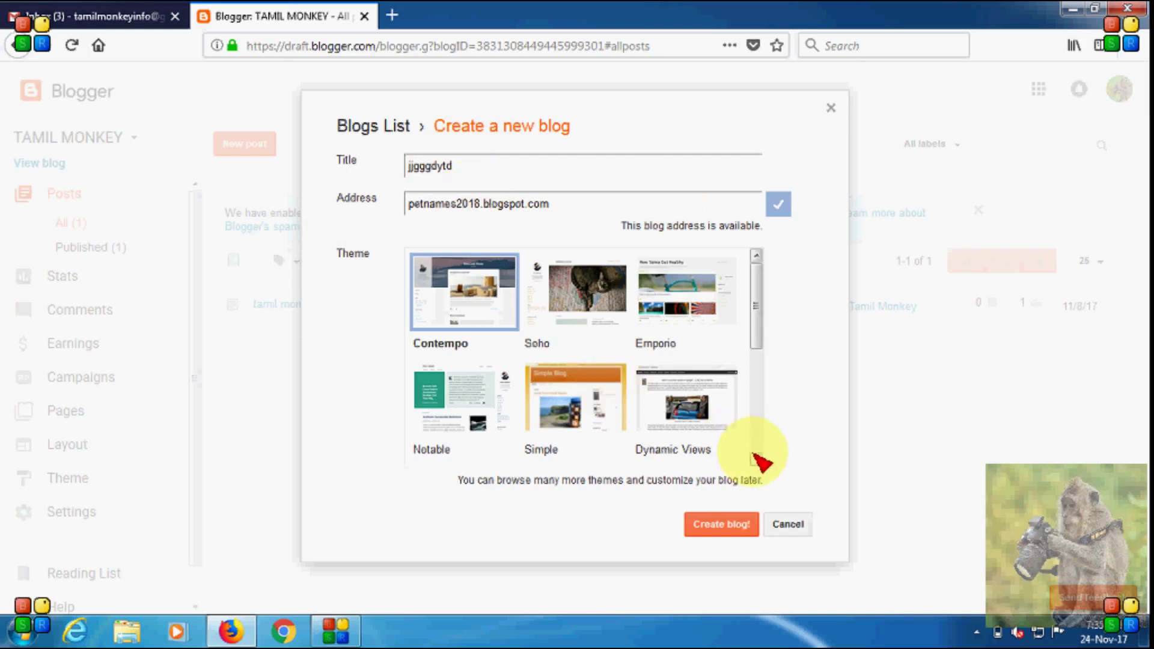
Choose the Awesome Inc. theme and create the blog without setting up a Google Domains name
scroll(758, 460, down, 1)
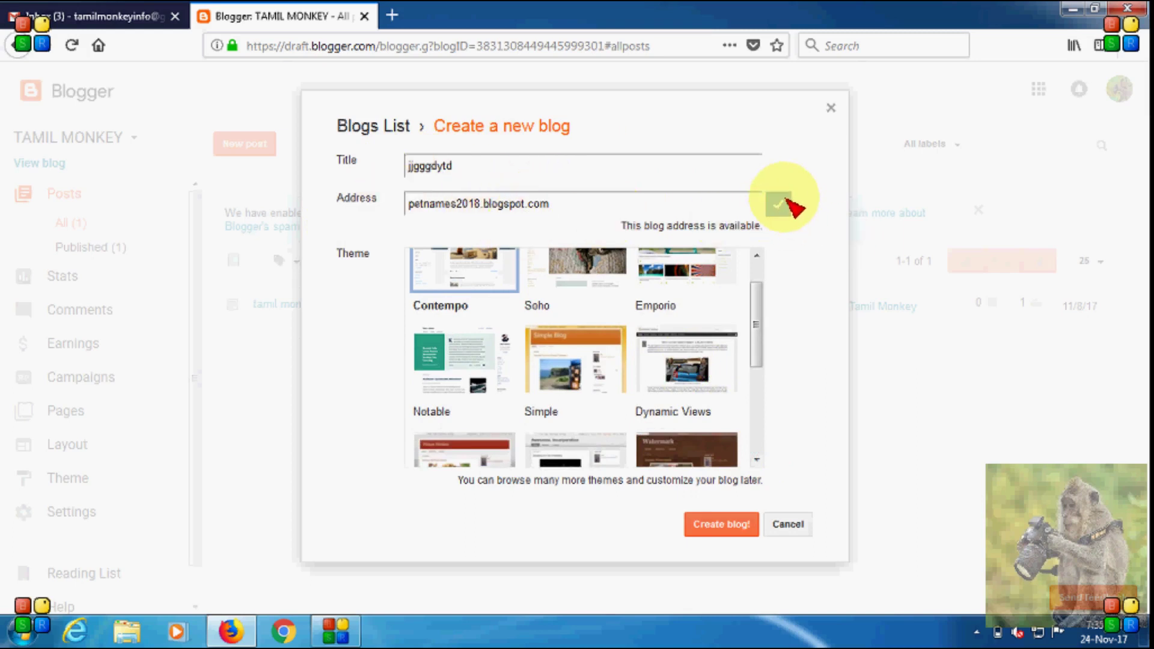
click(756, 265)
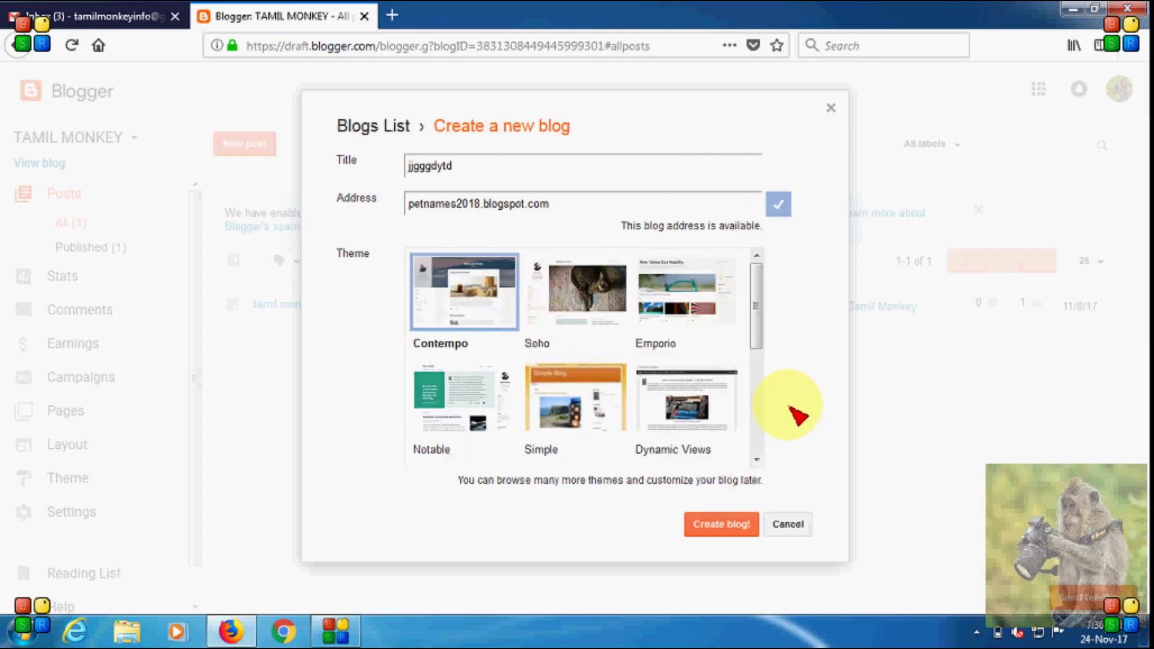
click(756, 460)
click(756, 460)
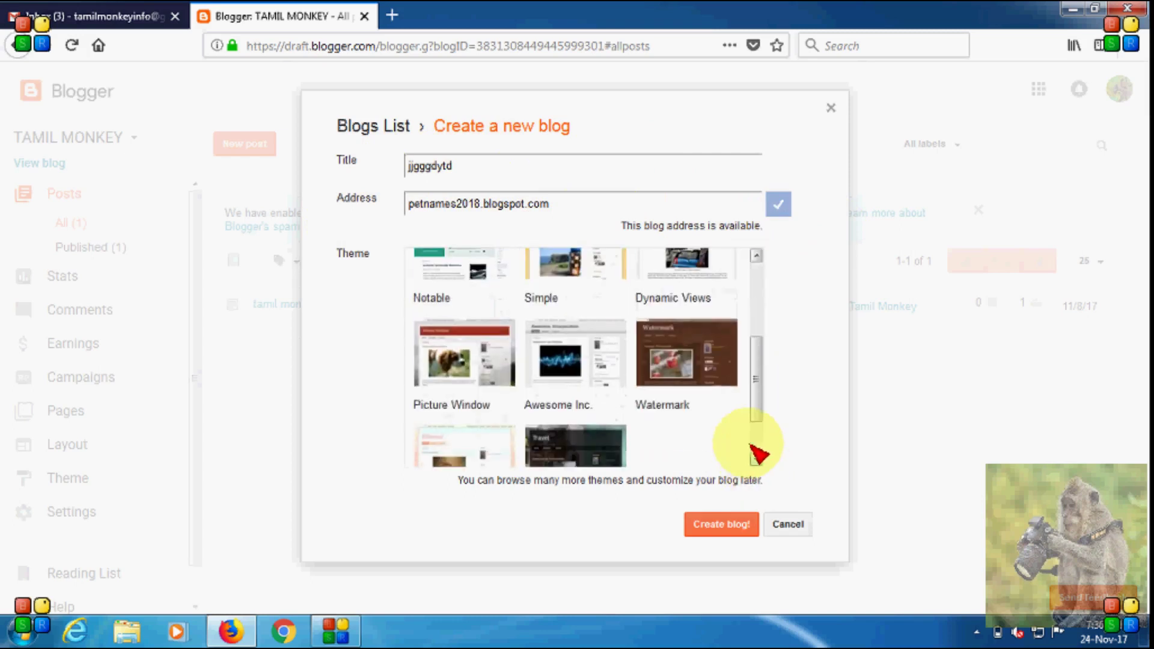
click(757, 274)
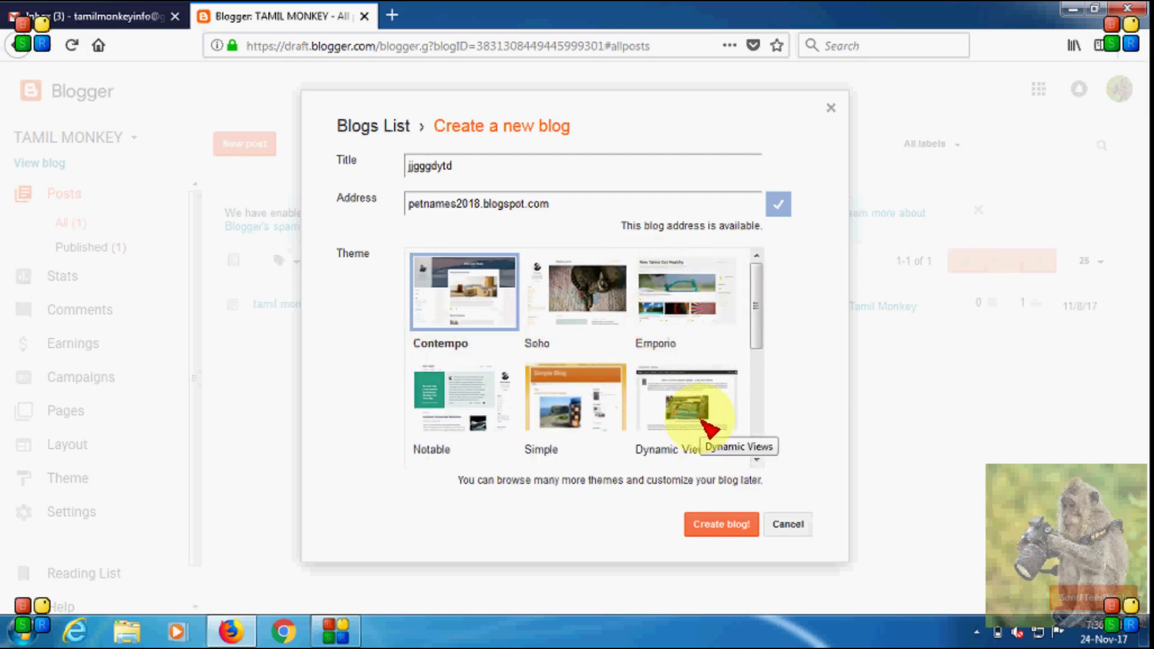
click(756, 459)
scroll(756, 460, down, 4)
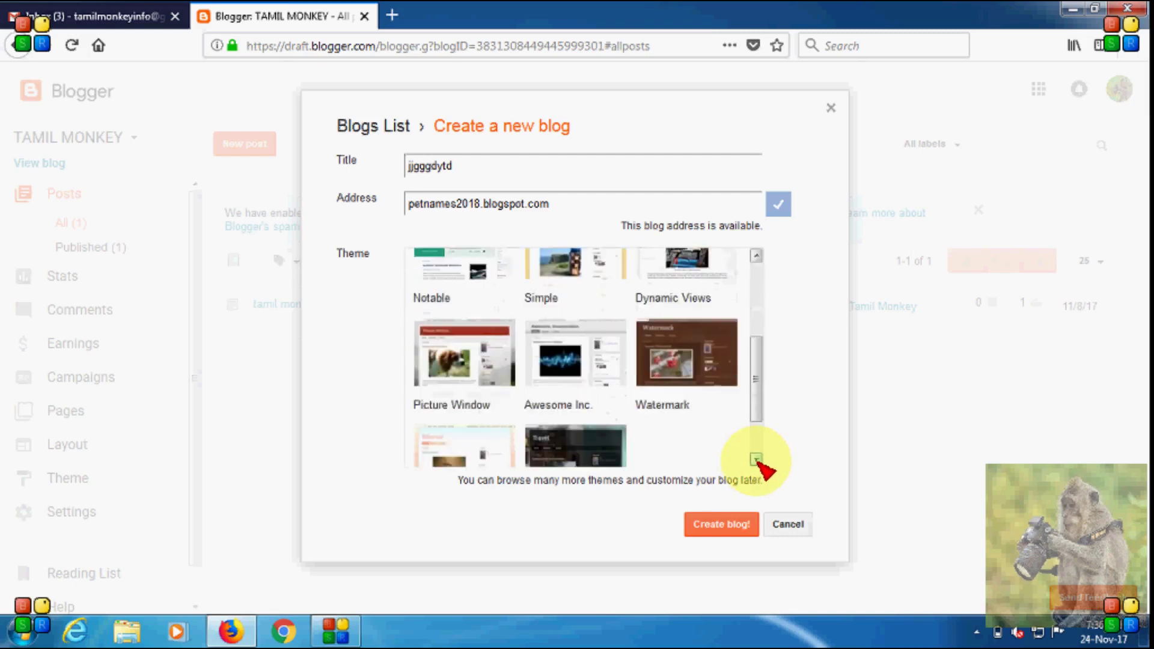
click(581, 375)
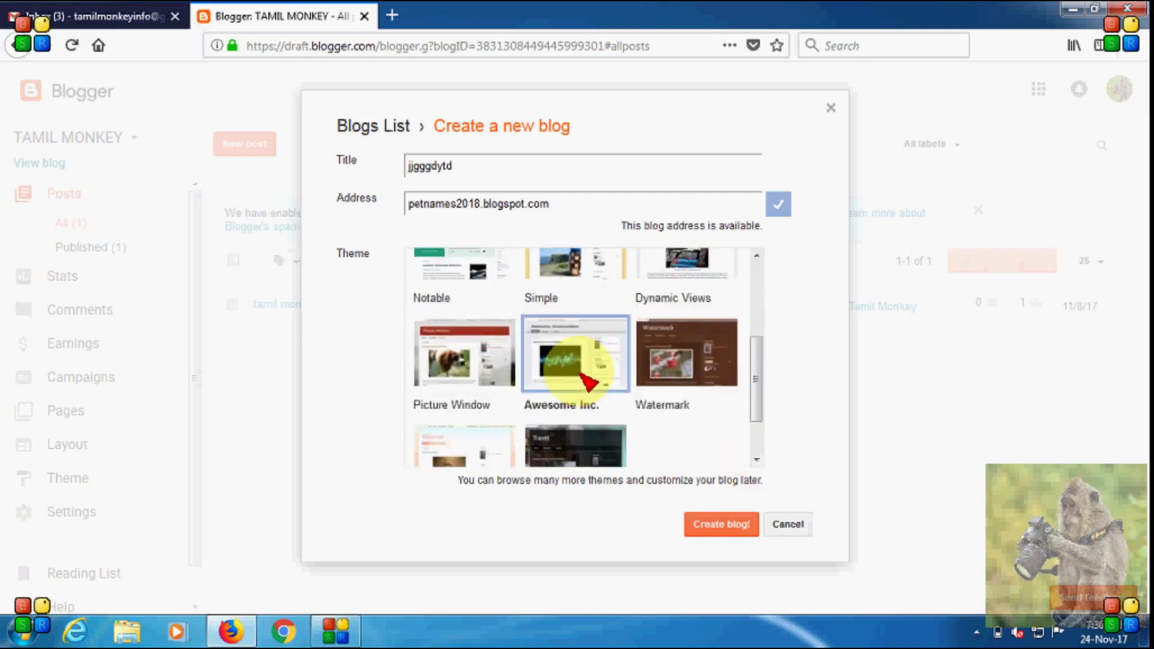
click(729, 526)
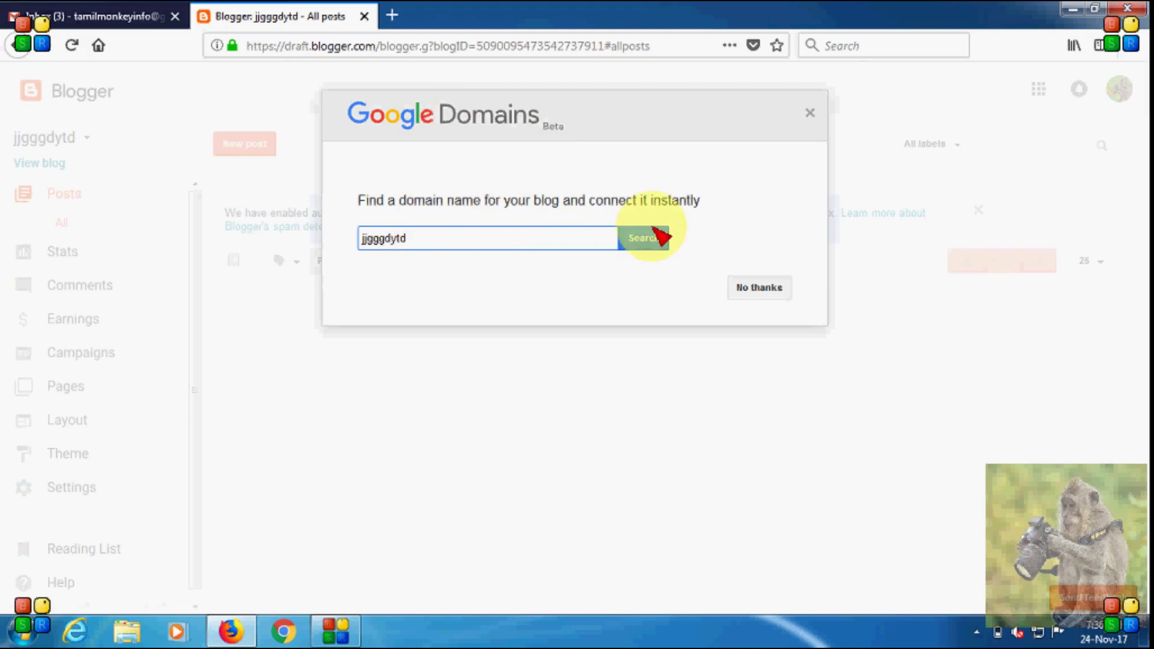
click(810, 113)
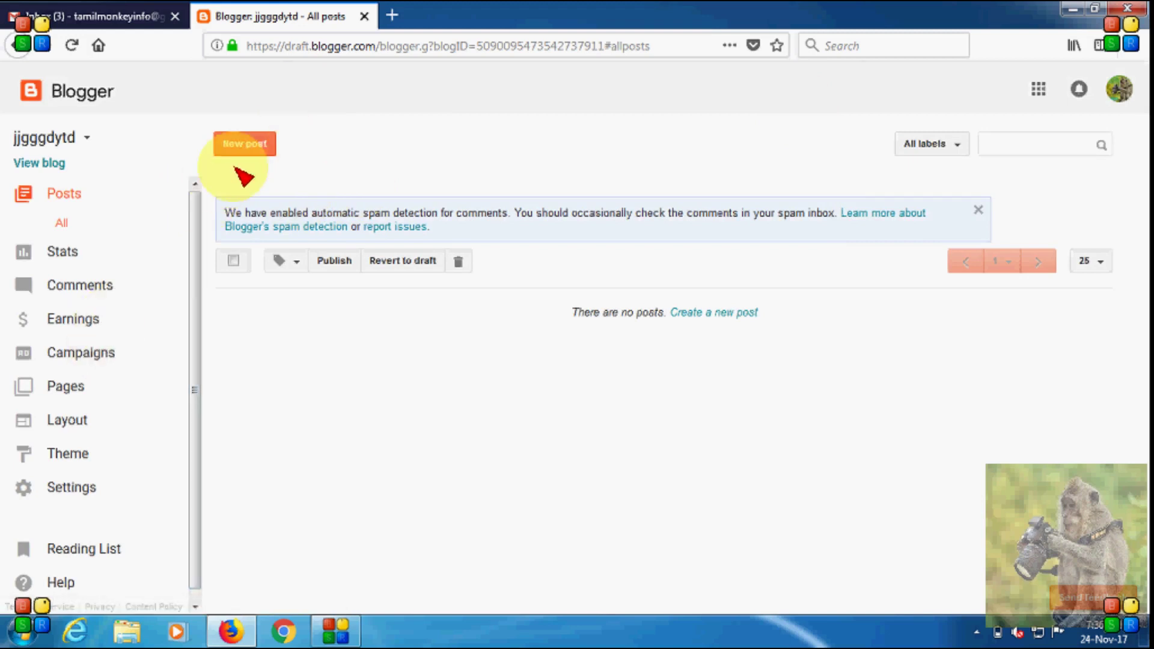
Review the new blog's stats and earnings sections
click(64, 256)
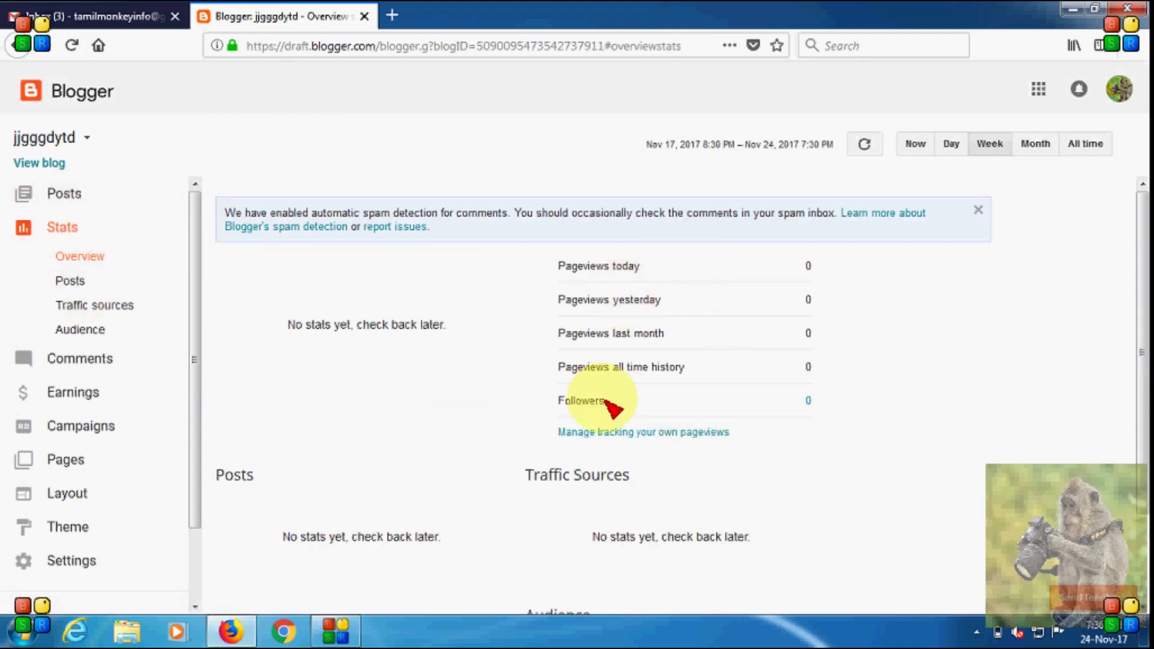
click(114, 304)
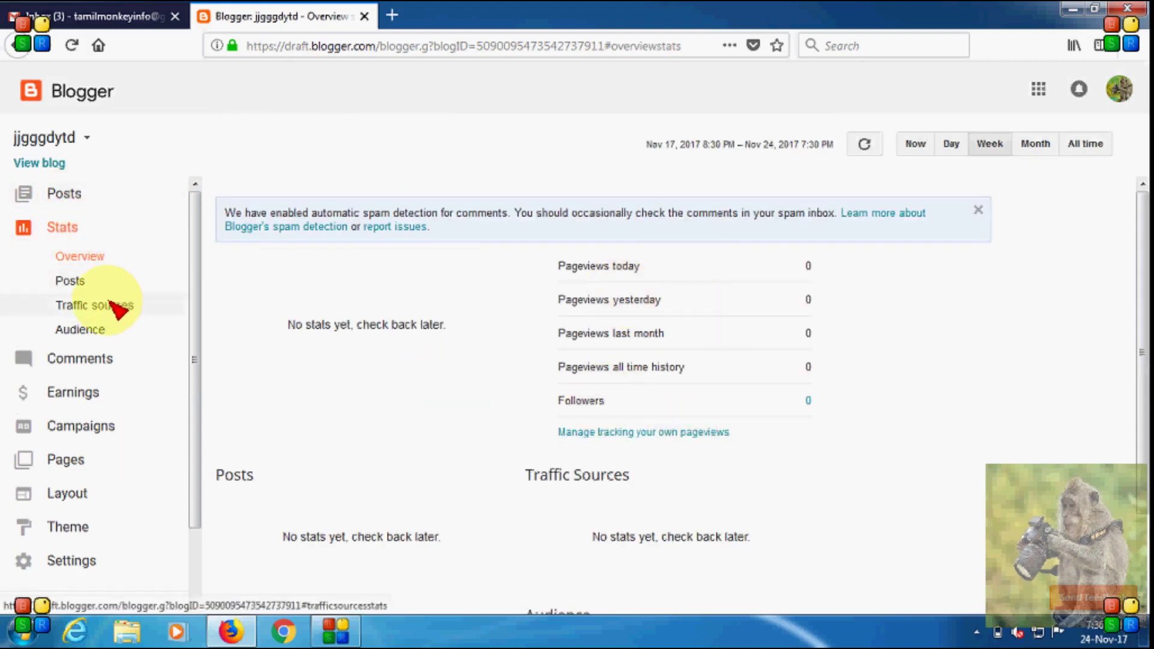
click(103, 335)
click(102, 356)
click(96, 352)
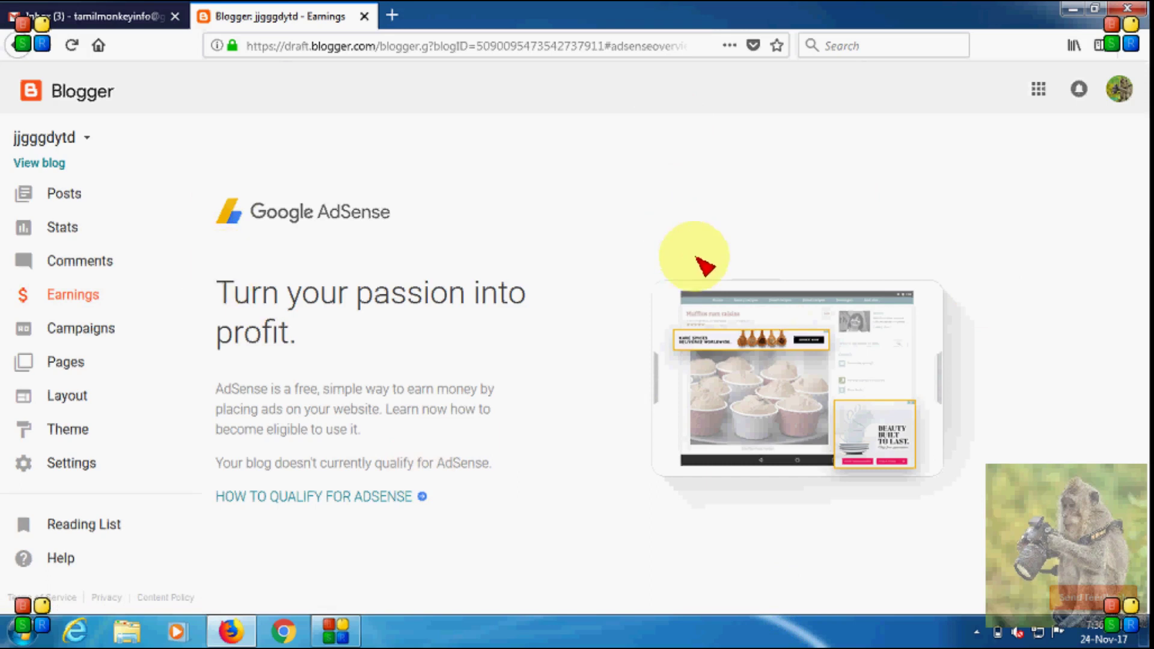
Examine the gadget sections of the blog's layout down to the footer
click(81, 363)
click(87, 428)
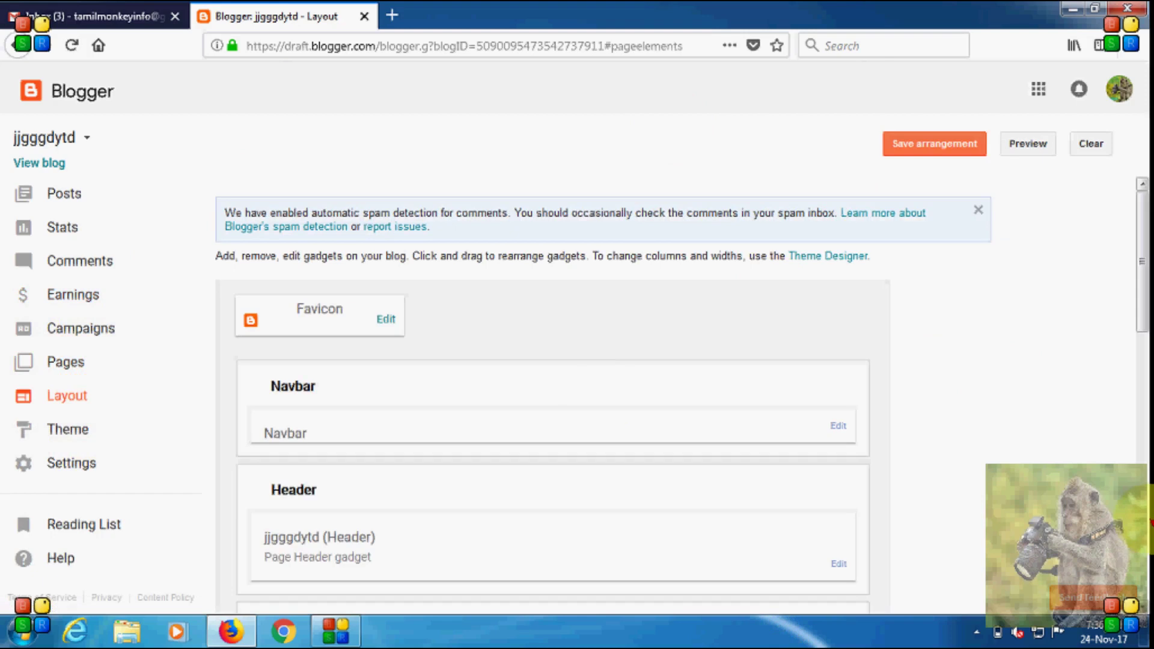
scroll(773, 232, down, 15)
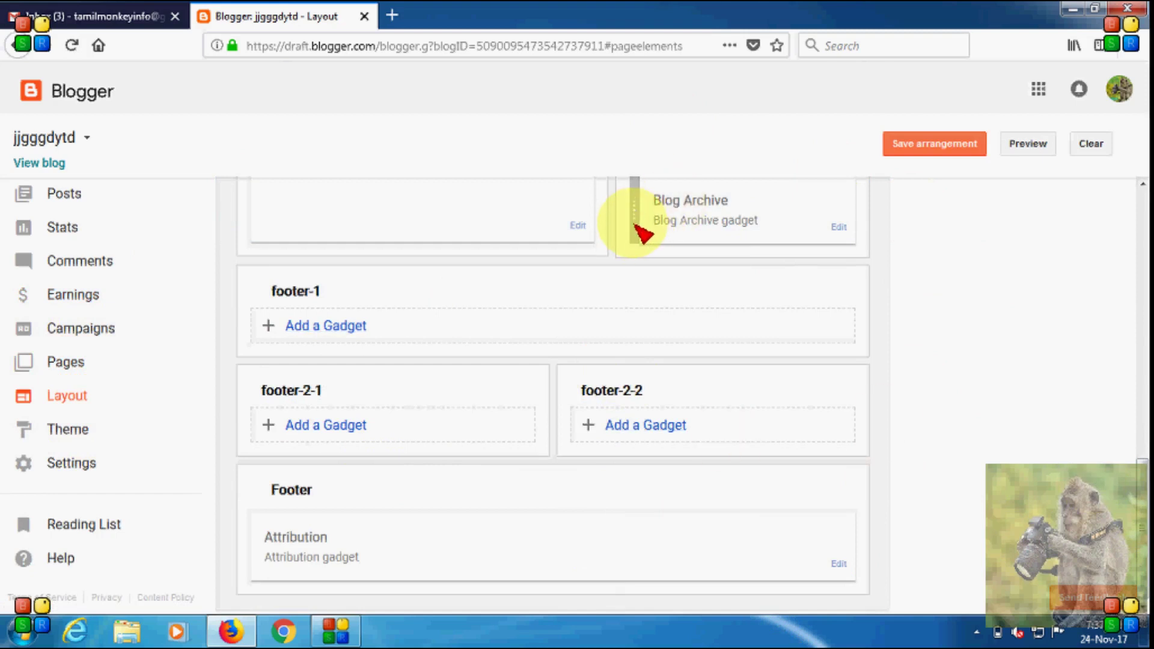
mouse_move(634, 224)
mouse_down()
mouse_move(629, 253)
mouse_move(643, 226)
mouse_up()
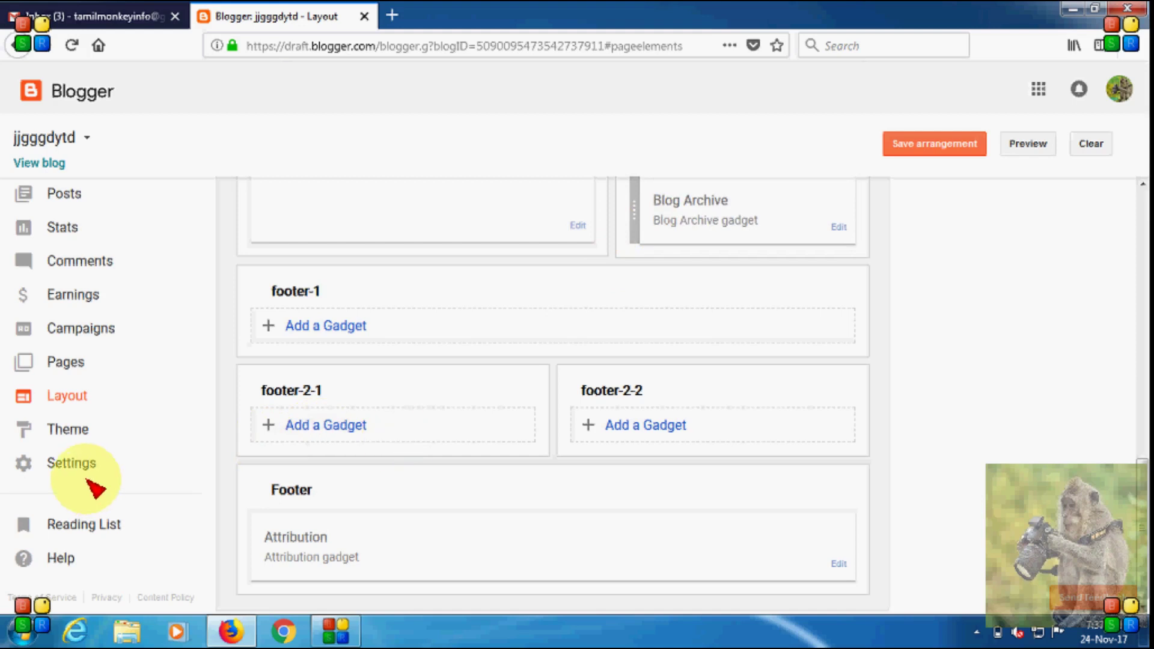
Look through the blog's theme gallery, from Contempo to Ethereal, and the live blog and mobile previews
click(78, 438)
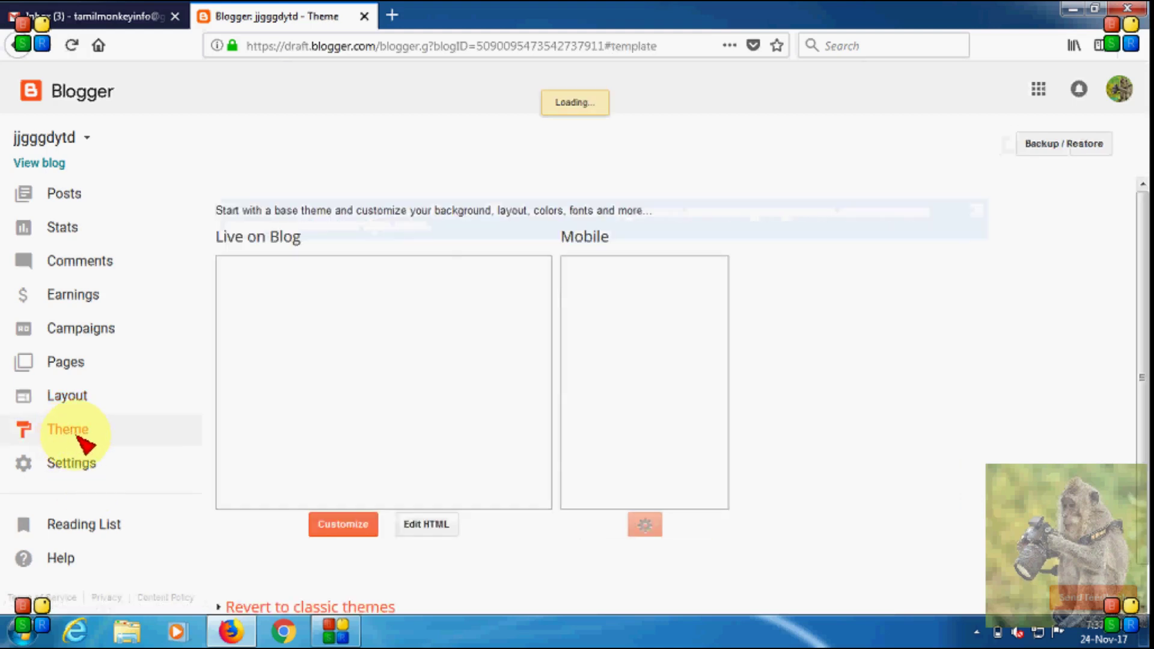
scroll(1145, 577, down, 8)
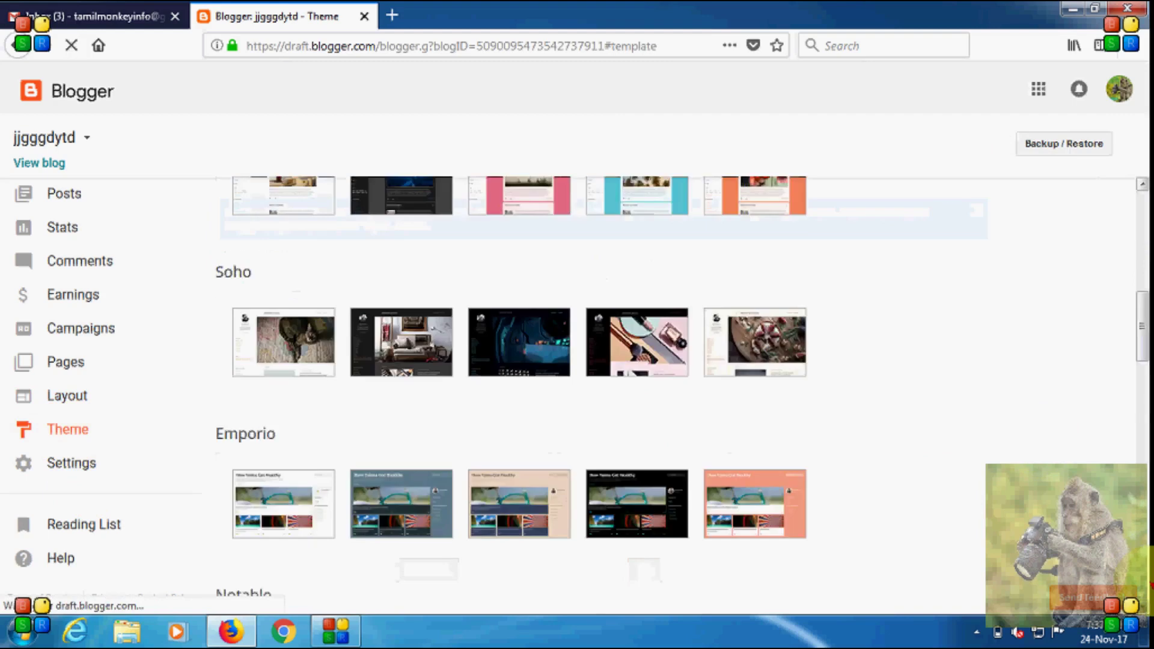
scroll(1145, 577, down, 5)
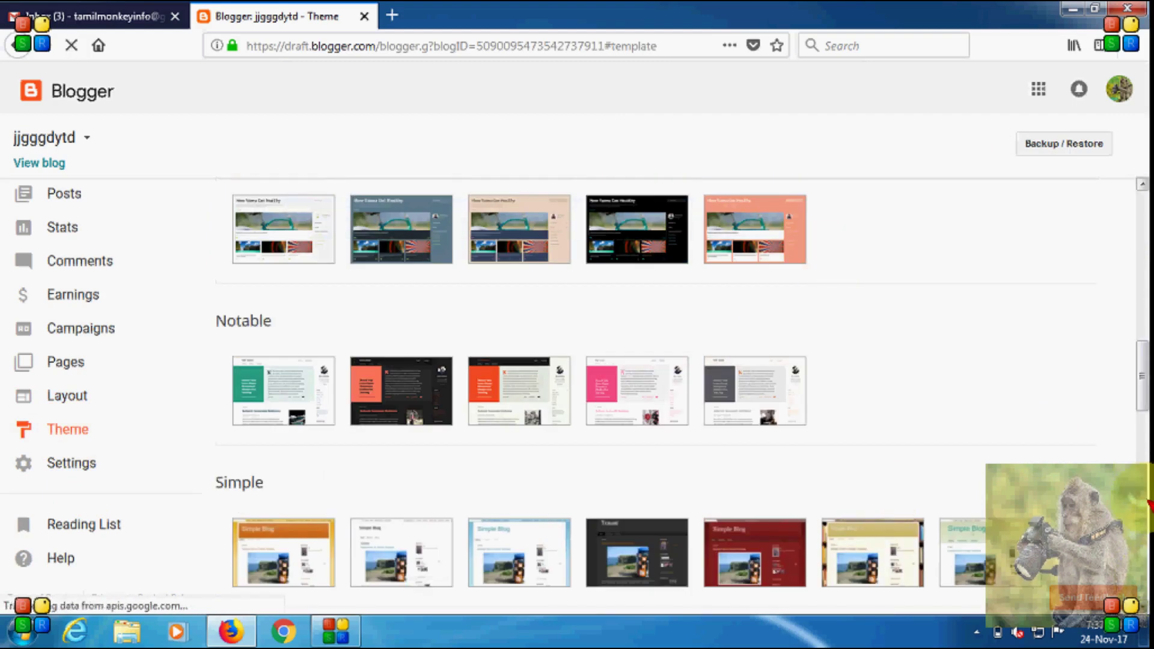
scroll(1147, 504, down, 10)
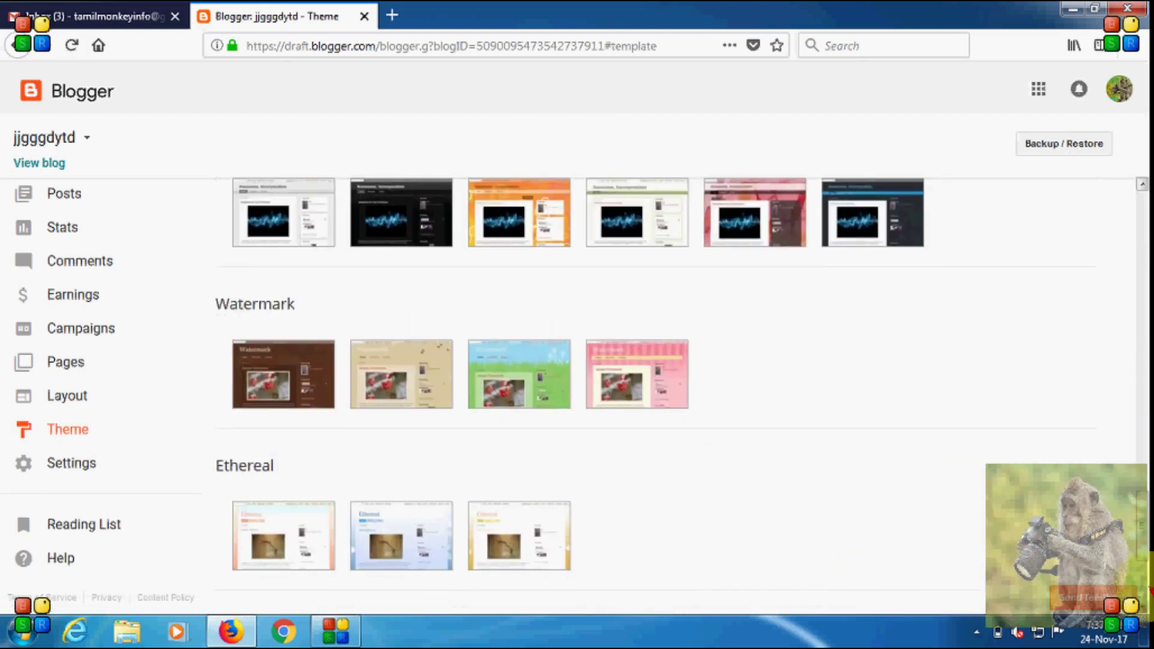
scroll(1146, 353, down, 3)
scroll(1149, 274, up, 15)
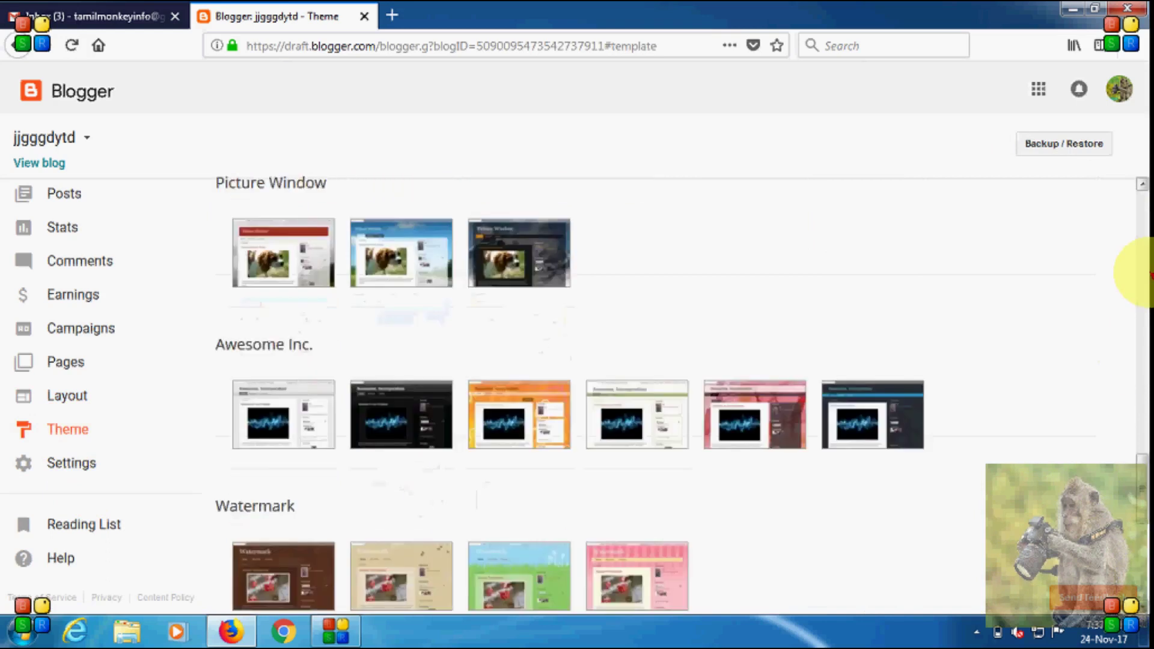
click(1144, 186)
scroll(1143, 186, up, 4)
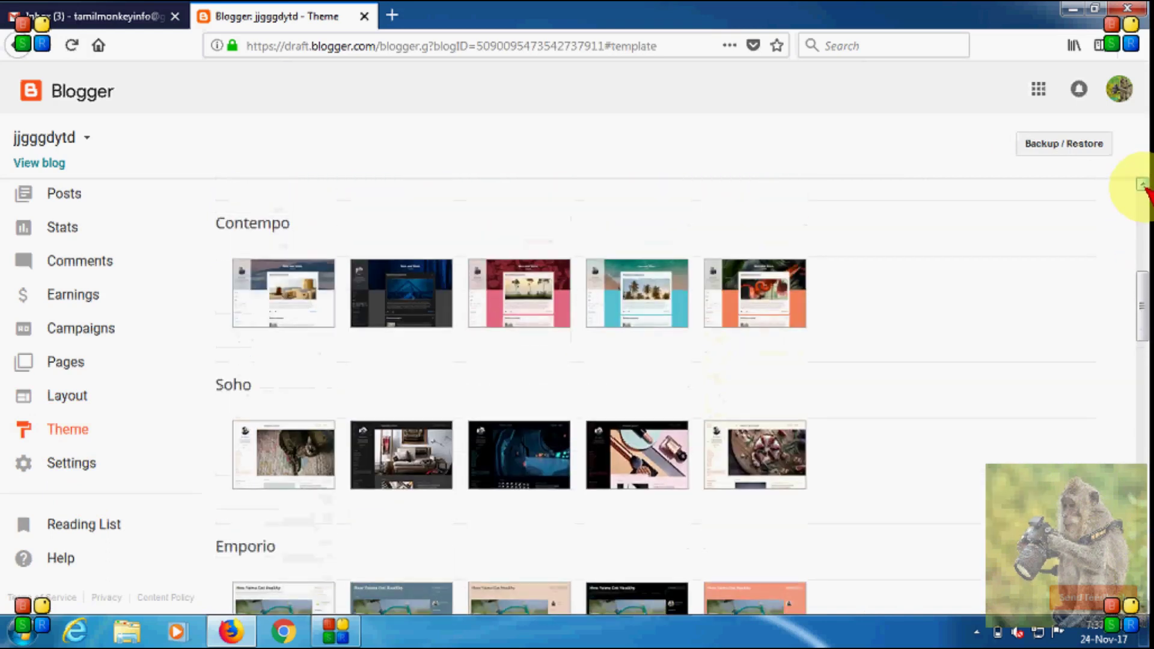
scroll(1144, 186, up, 5)
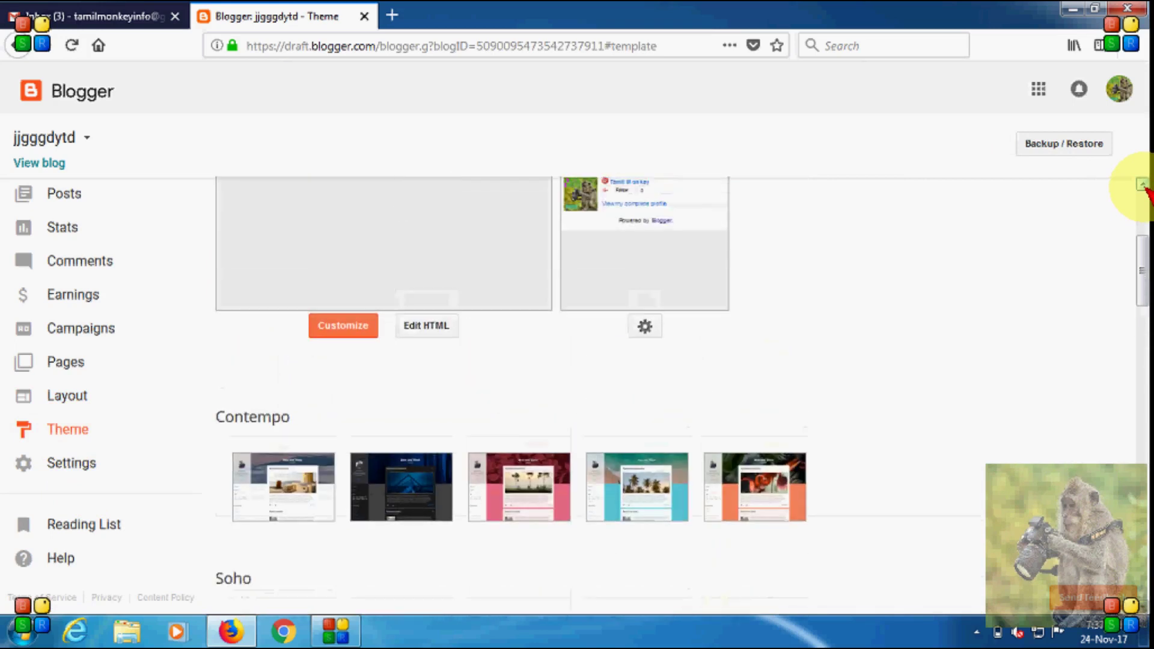
scroll(1144, 187, up, 2)
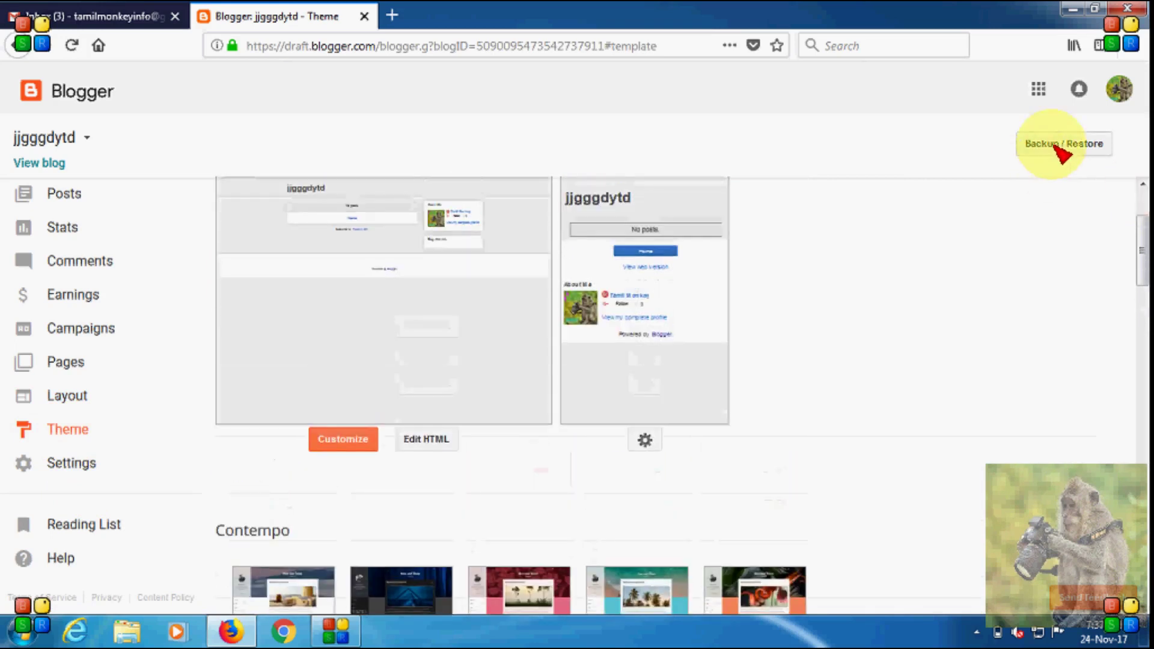
Review the backup and restore options for the blog's theme without downloading or uploading a file
click(1083, 149)
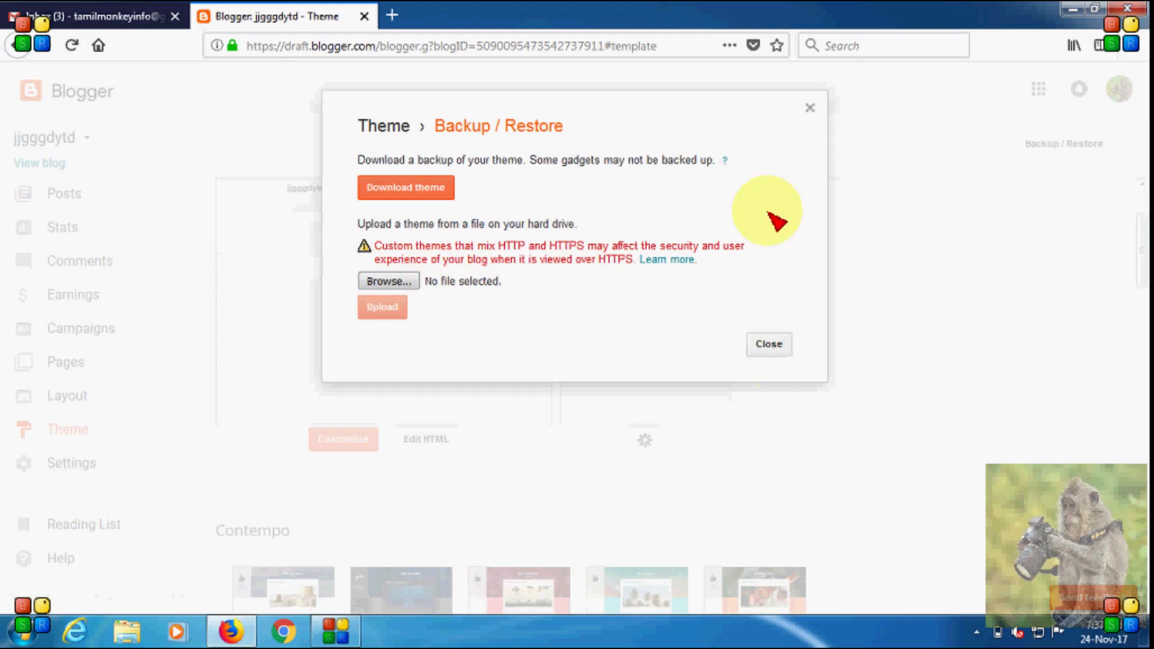
click(811, 108)
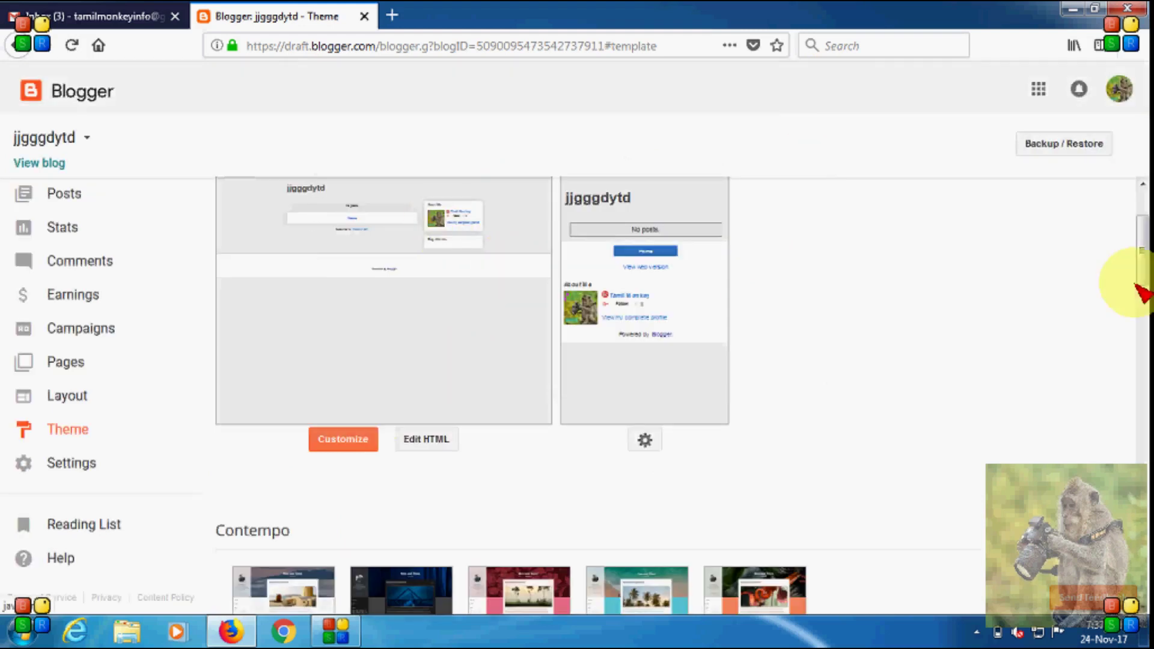
Open the current theme for customization and review its background, width and layout options
scroll(1140, 193, up, 3)
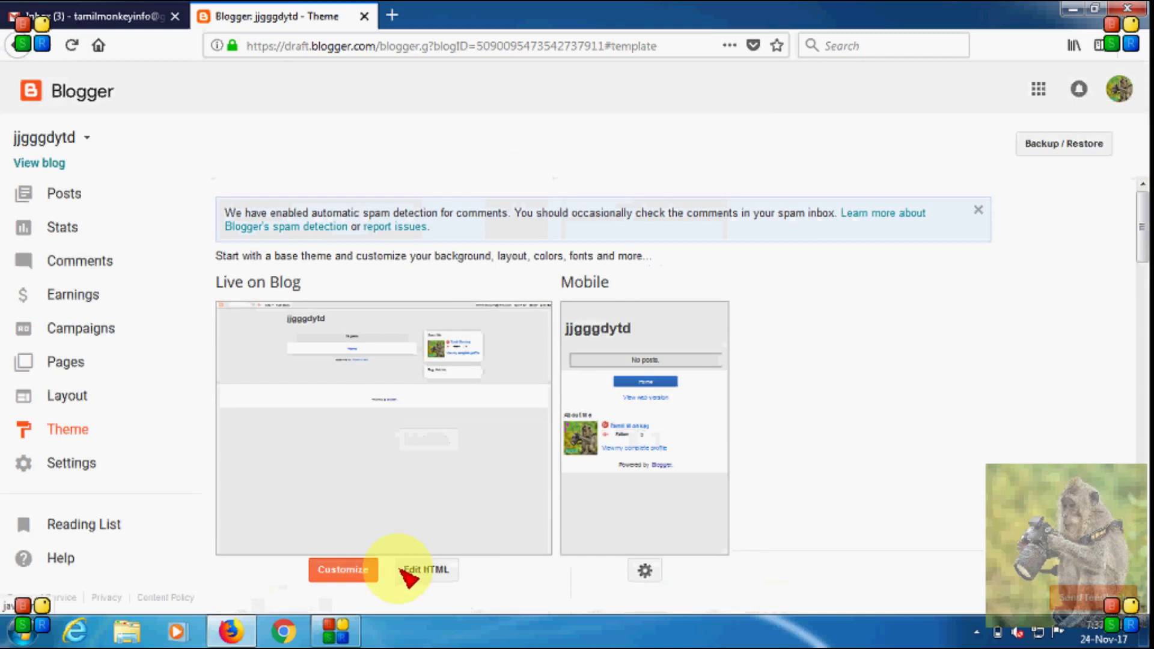
click(366, 574)
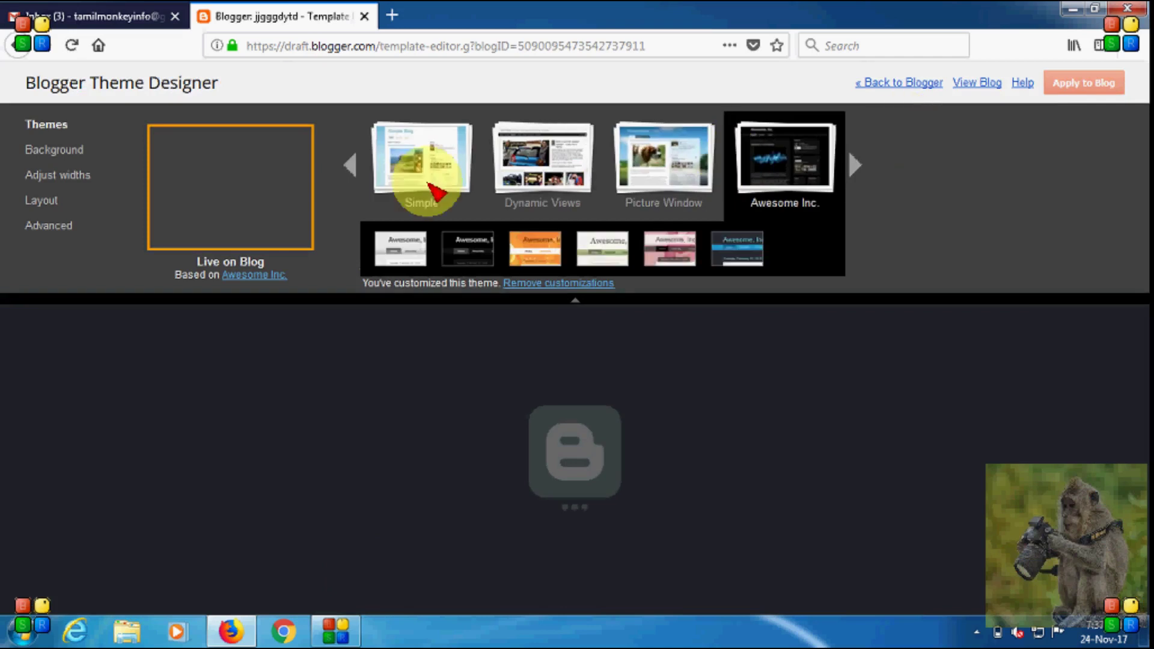
click(58, 150)
click(70, 174)
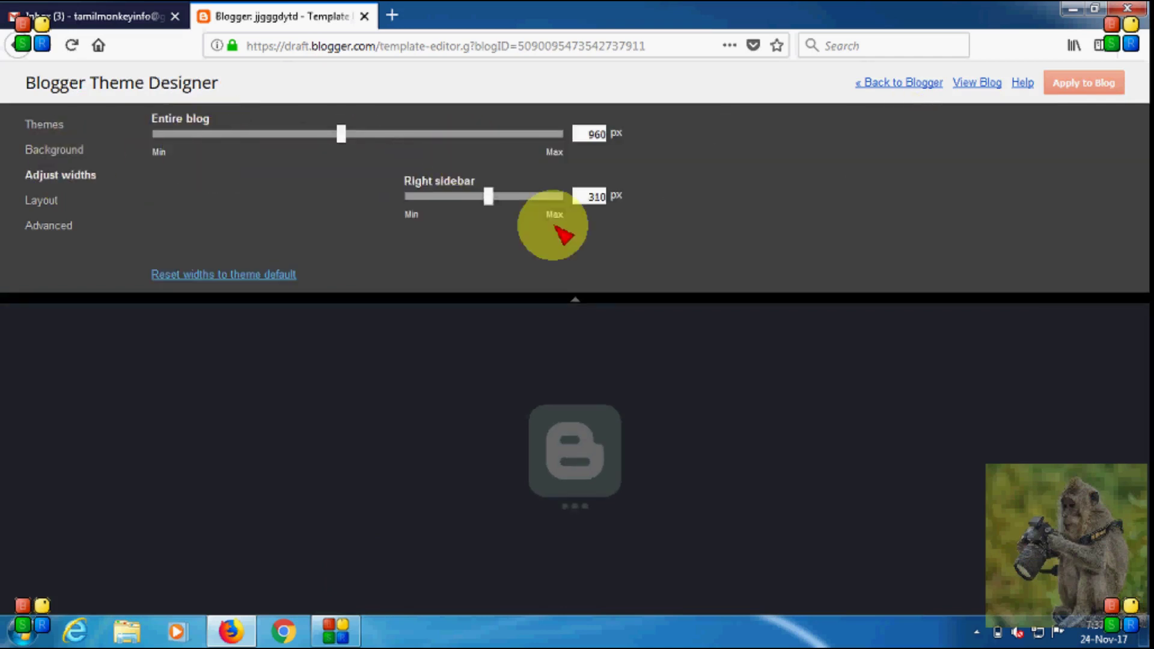
click(43, 204)
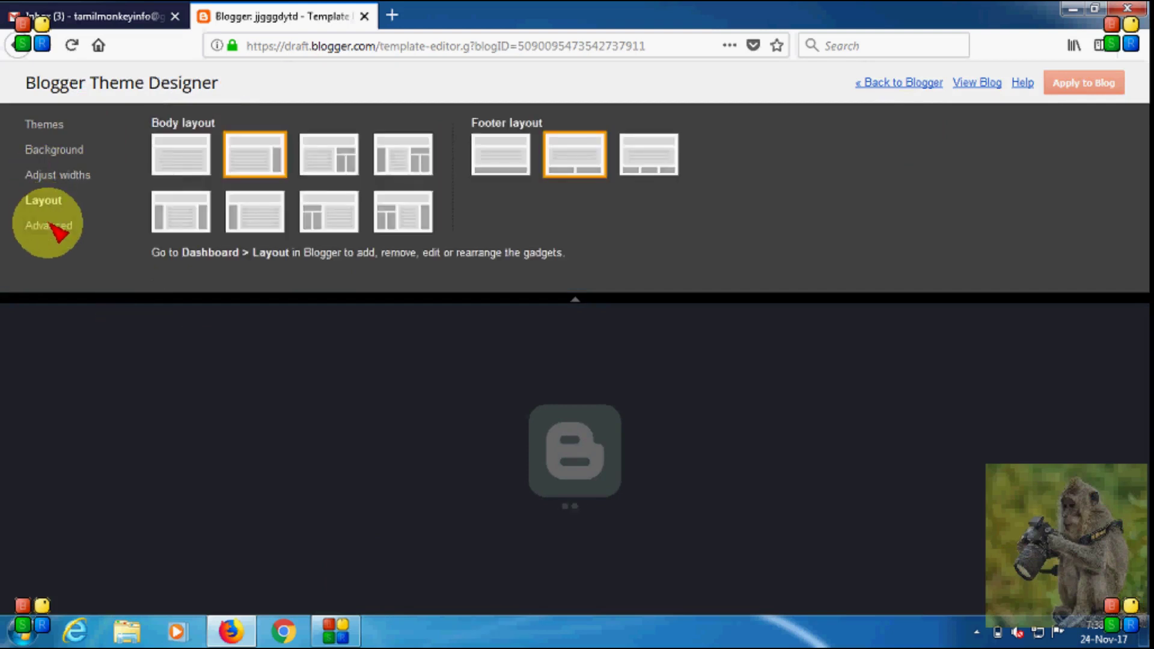
Look through the advanced theme options from Page to Post Title and examine the blog preview down to the footer
click(51, 224)
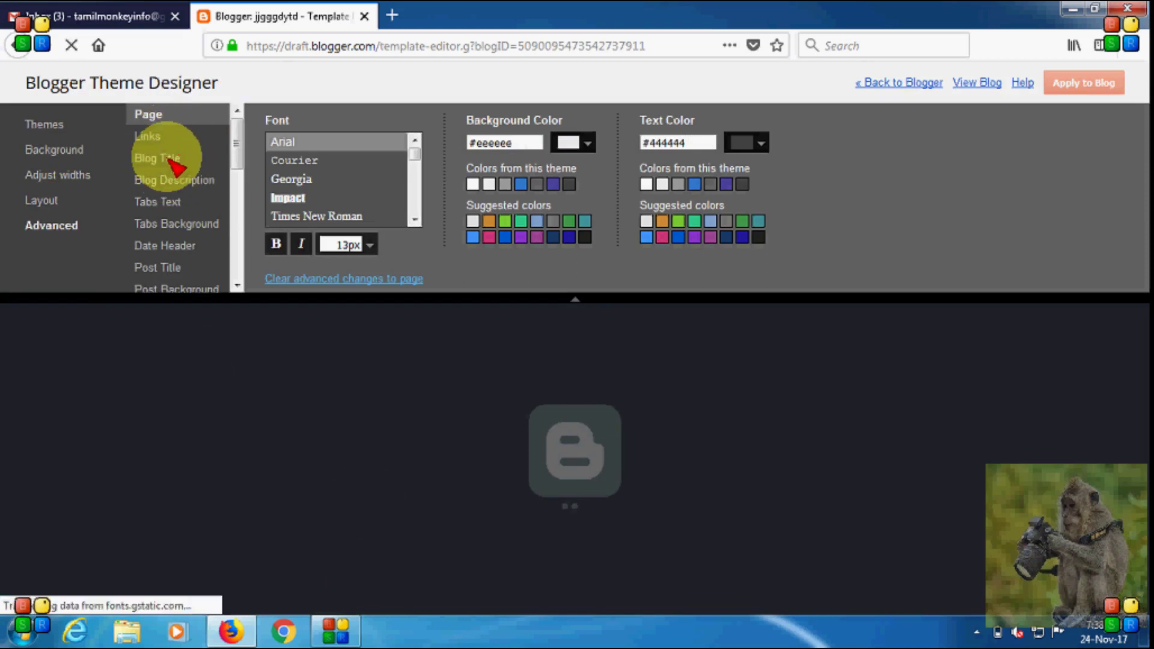
click(173, 161)
click(179, 180)
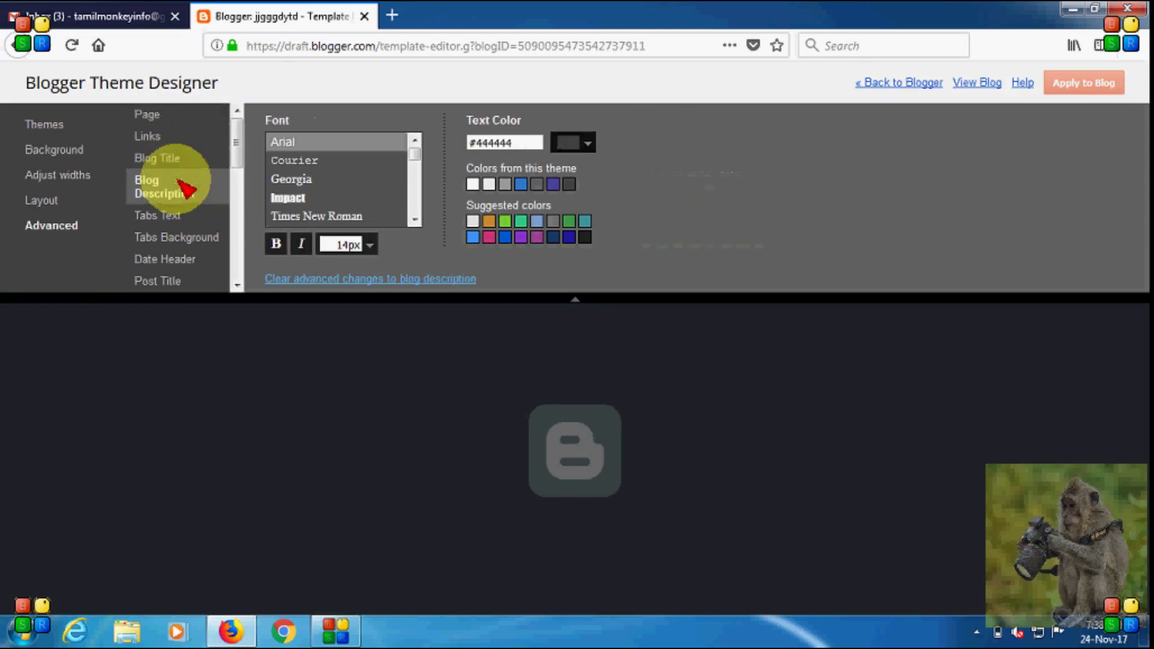
click(180, 216)
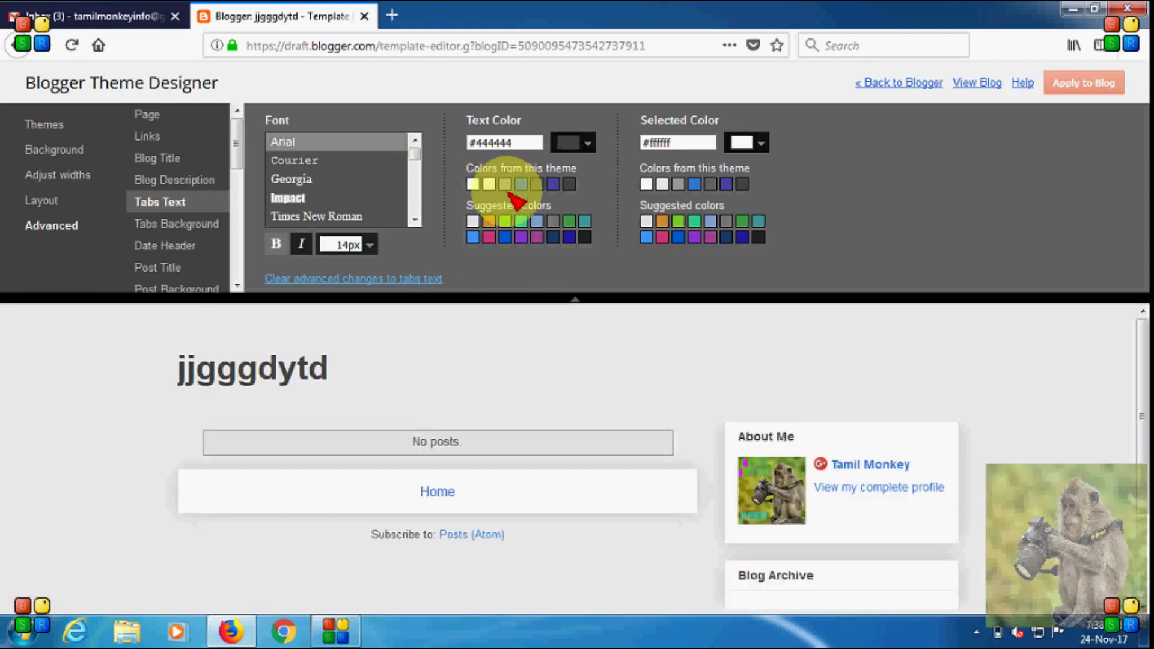
click(196, 231)
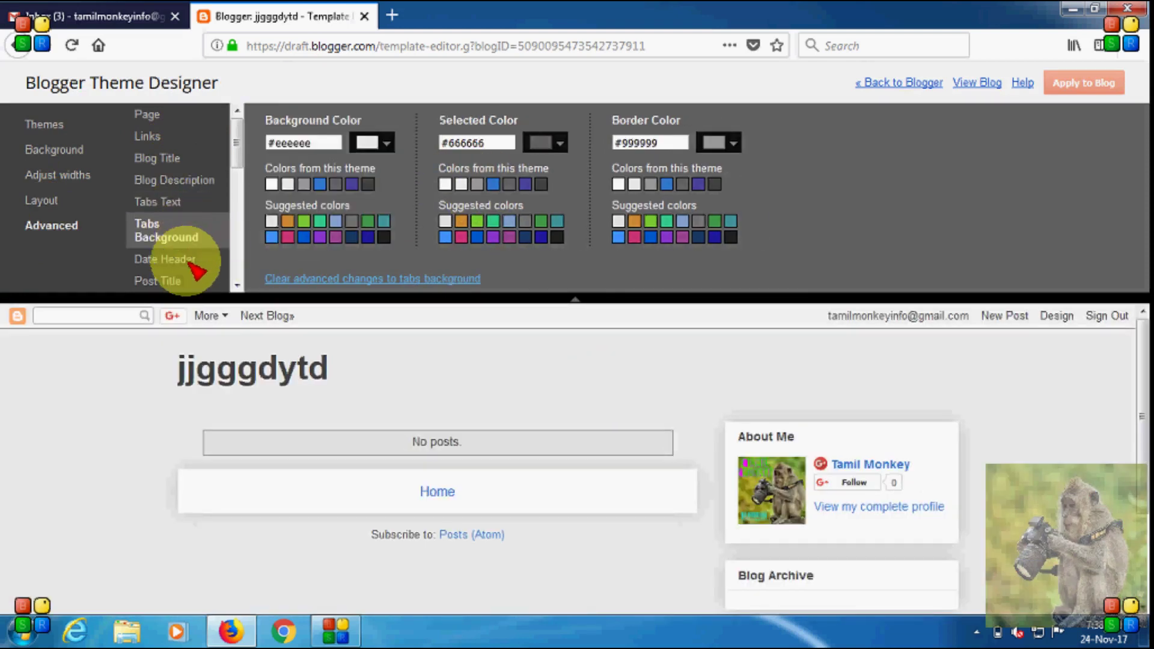
click(187, 260)
click(161, 268)
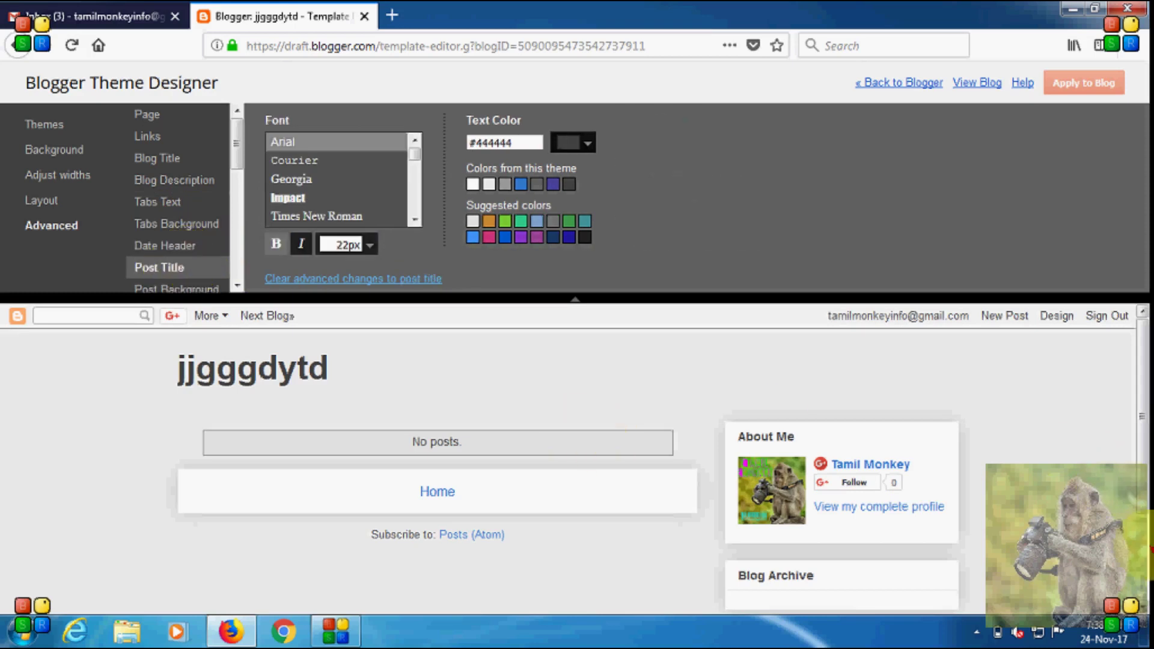
scroll(515, 438, down, 3)
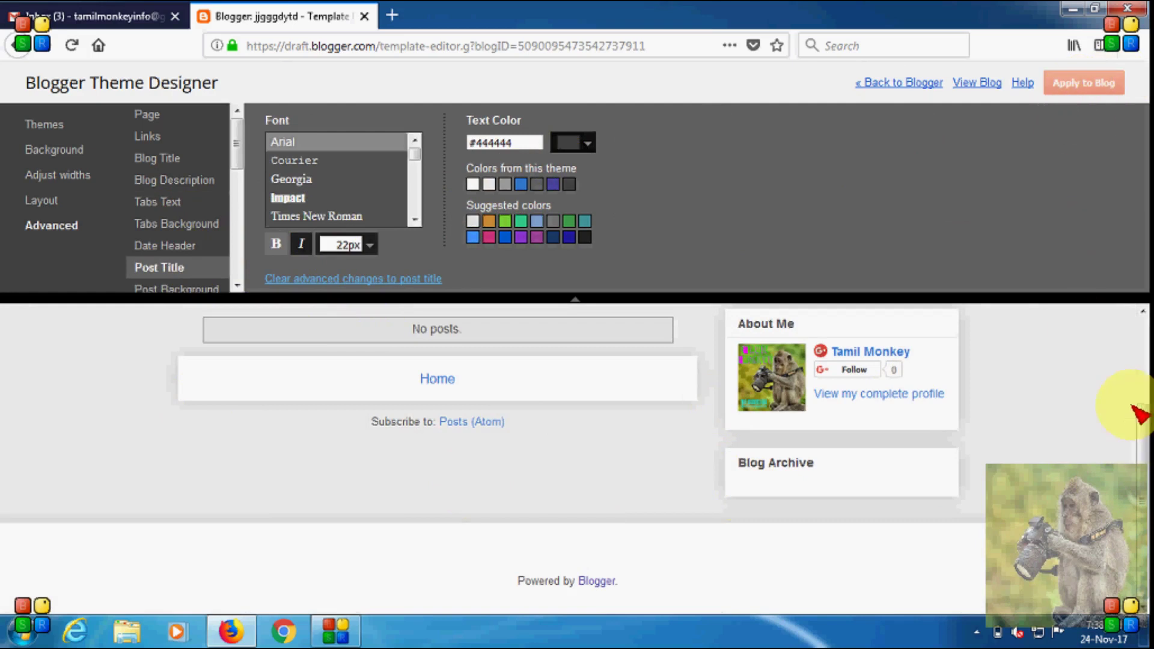
scroll(1145, 359, up, 3)
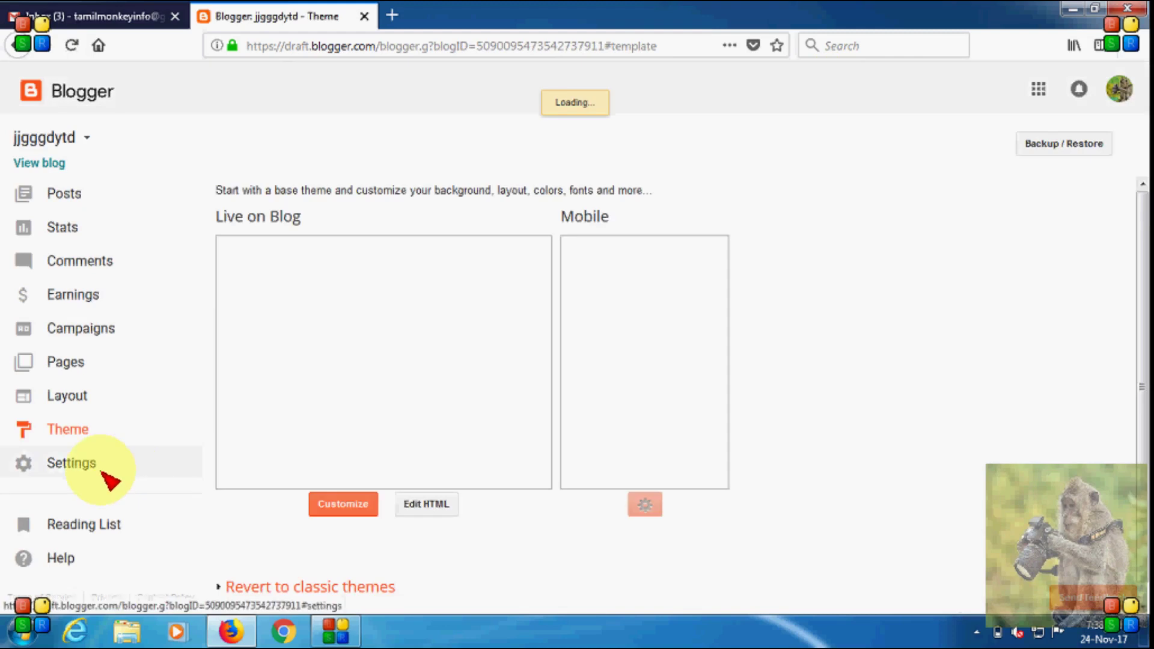
Review the privacy and description options in the blog's basic settings and open the Posts, comments and sharing settings
click(72, 463)
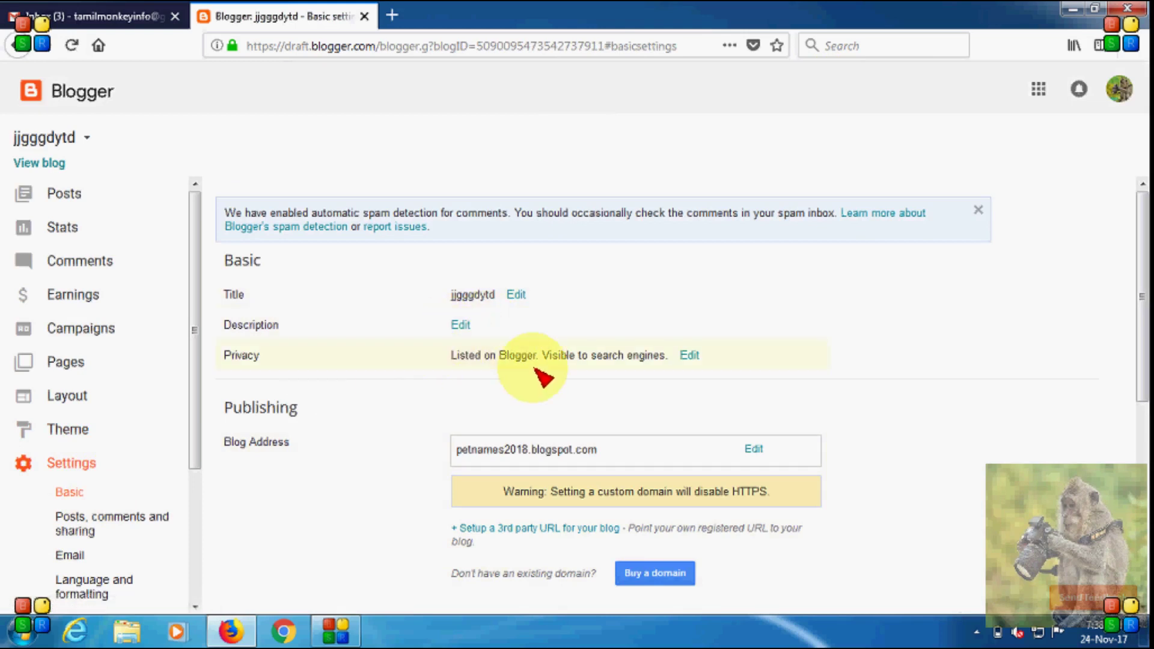
click(689, 355)
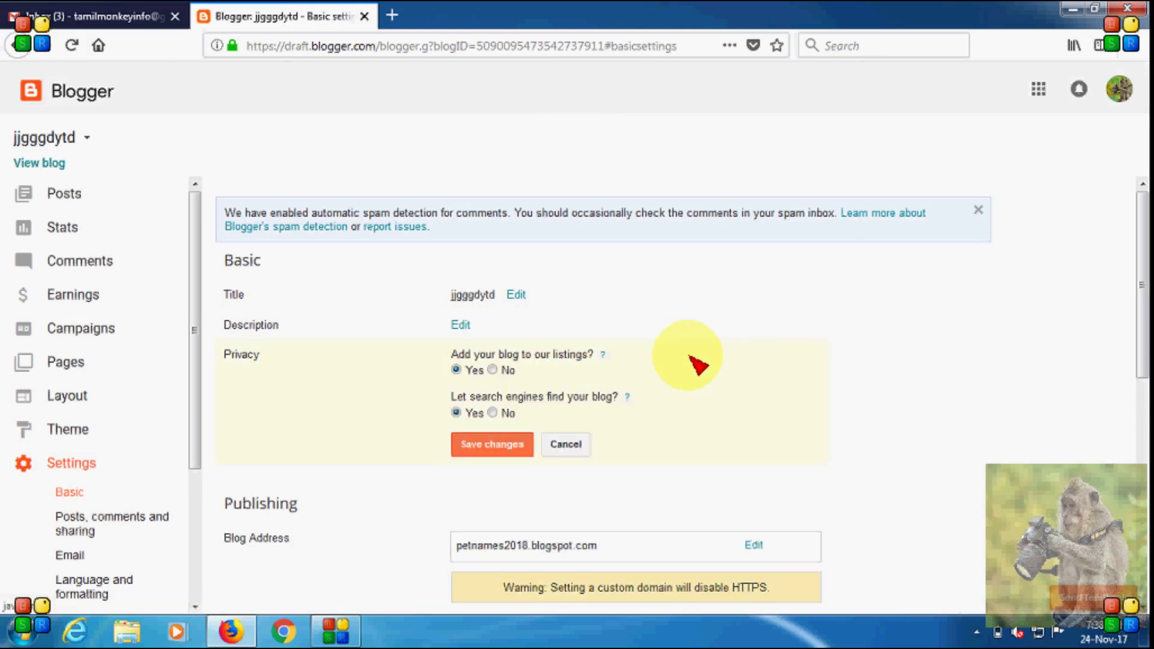
click(565, 445)
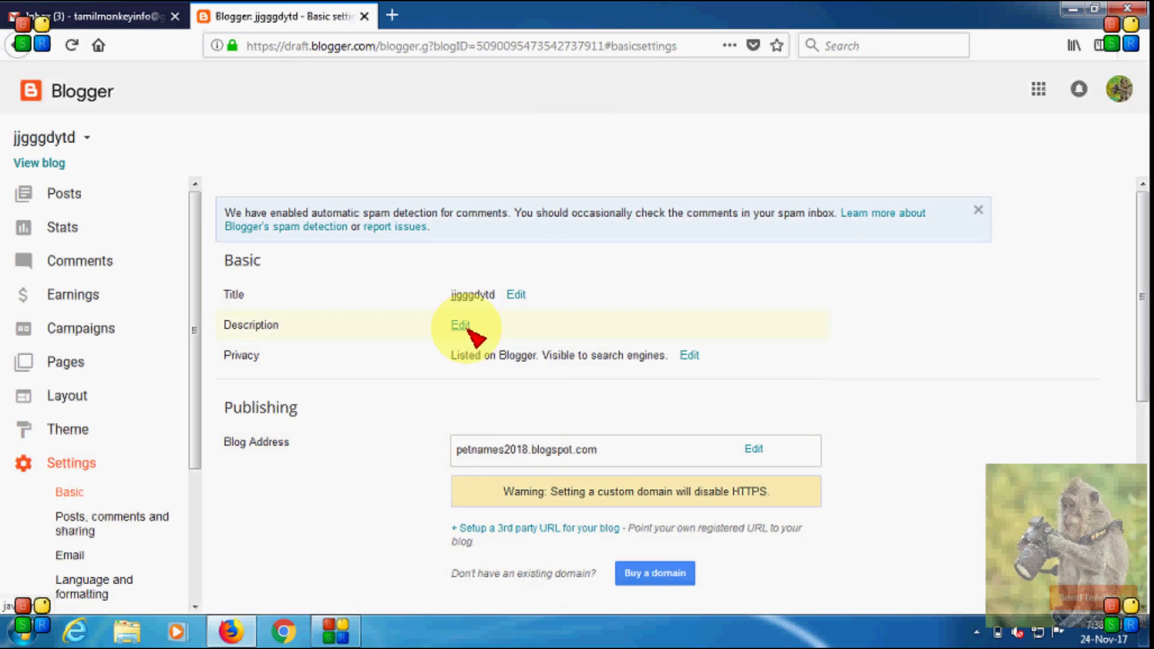
click(460, 326)
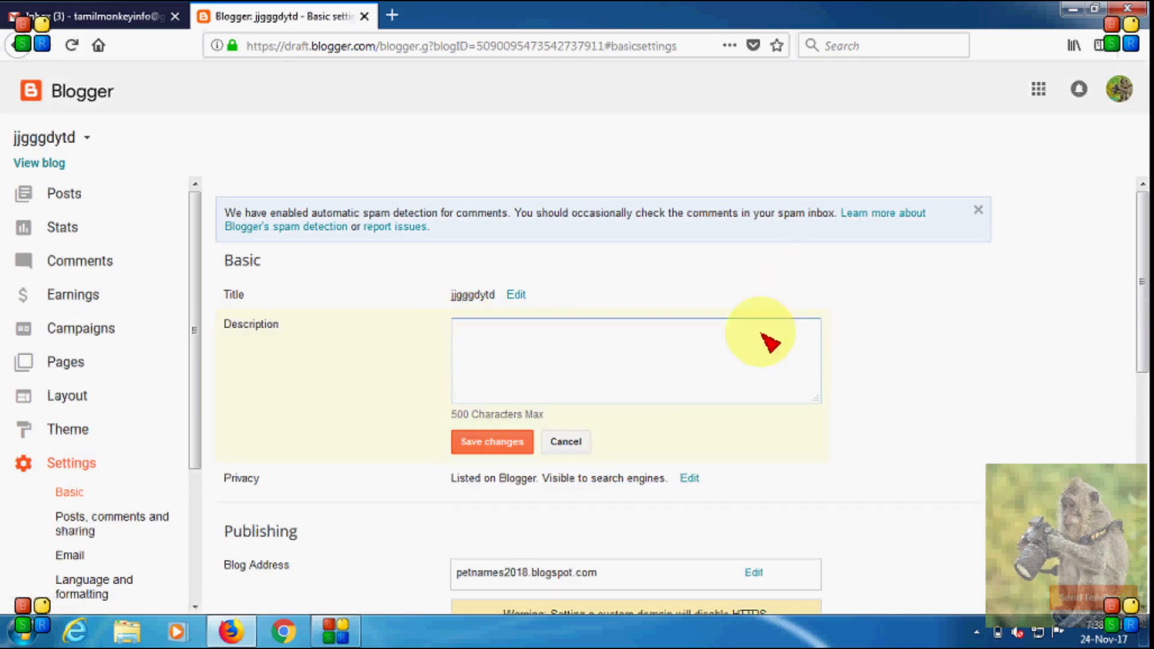
click(567, 451)
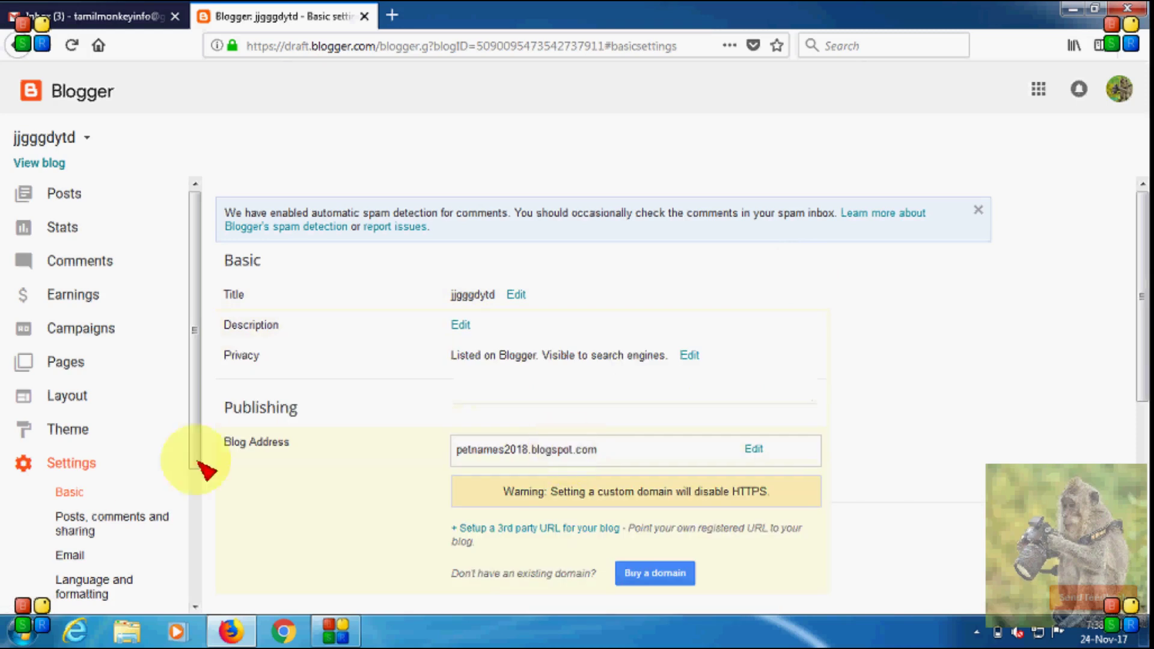
click(104, 527)
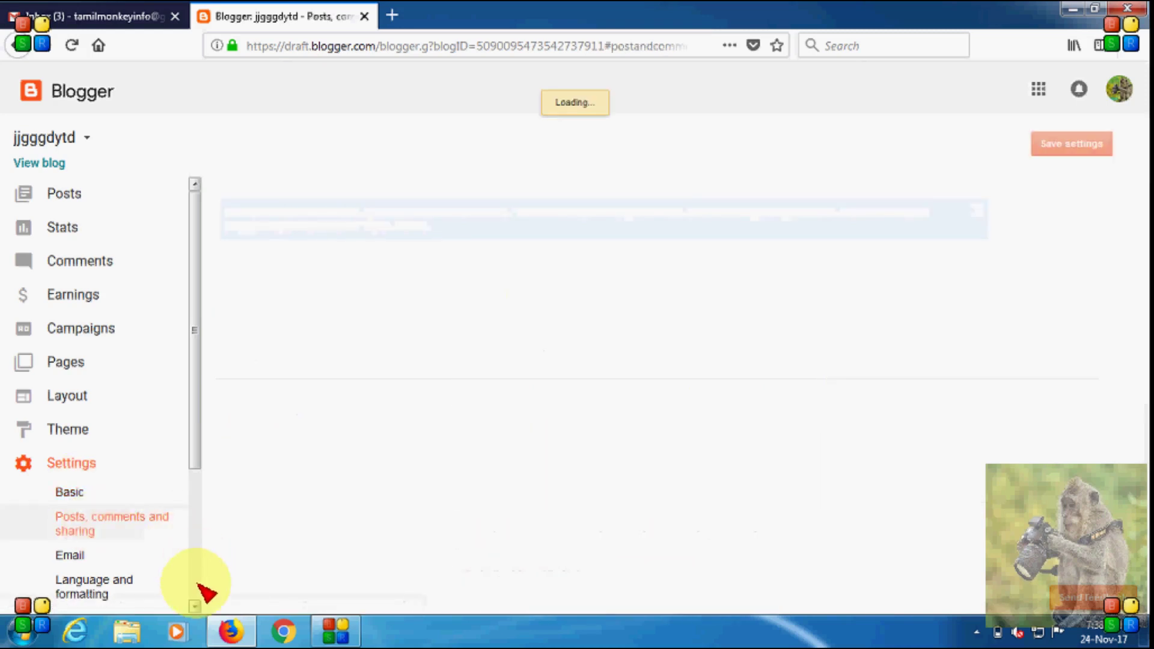
scroll(201, 588, down, 5)
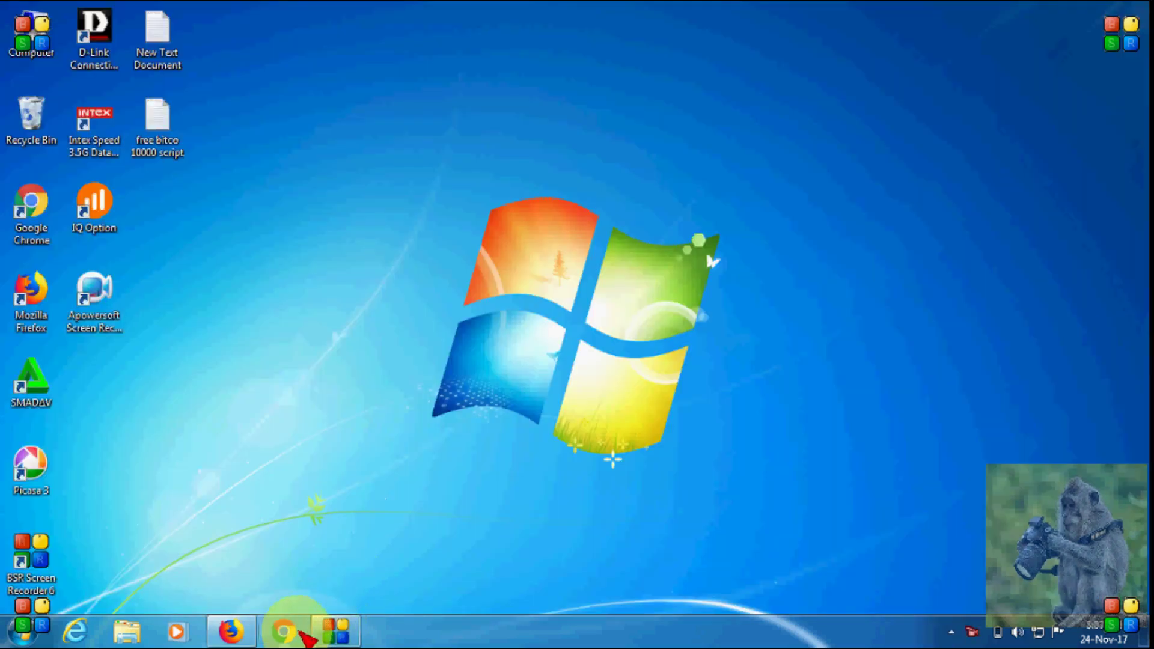
click(331, 628)
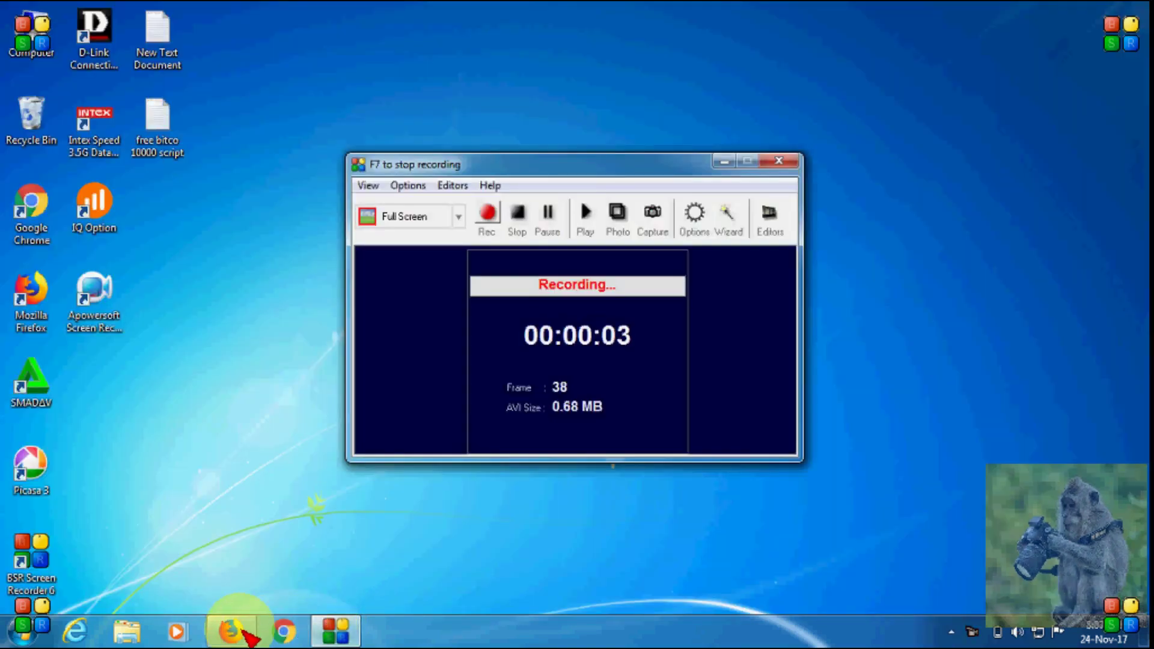
Switch back to Firefox and enable the meta tag search description in the blog's search preferences, leaving its text blank, and save
click(235, 631)
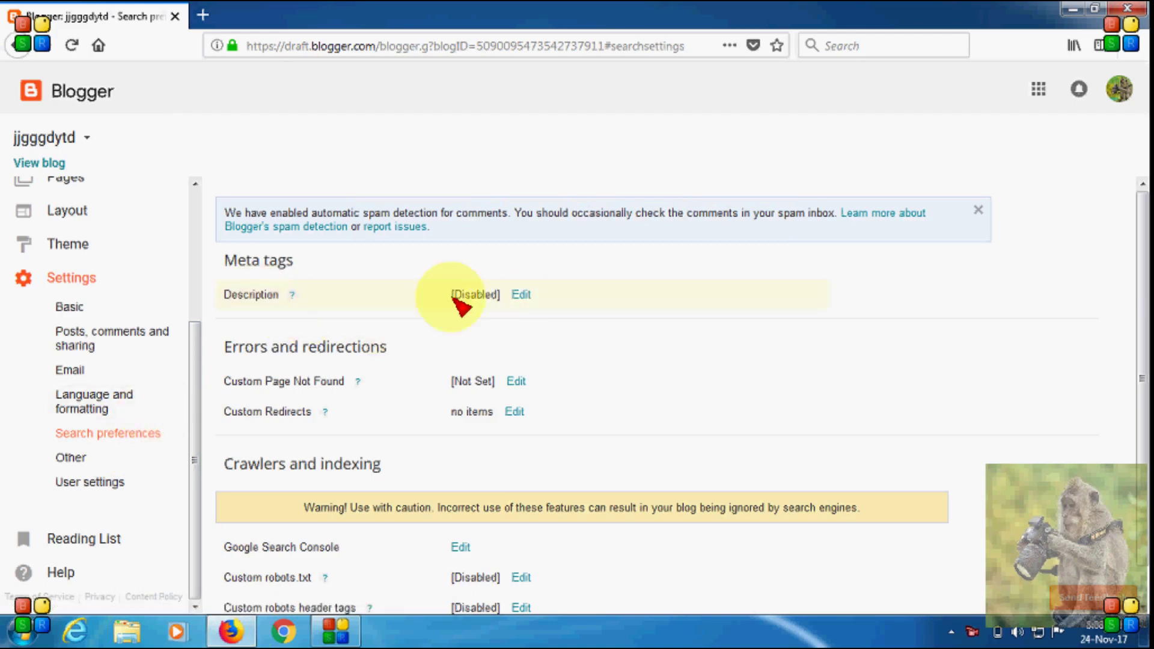
click(521, 295)
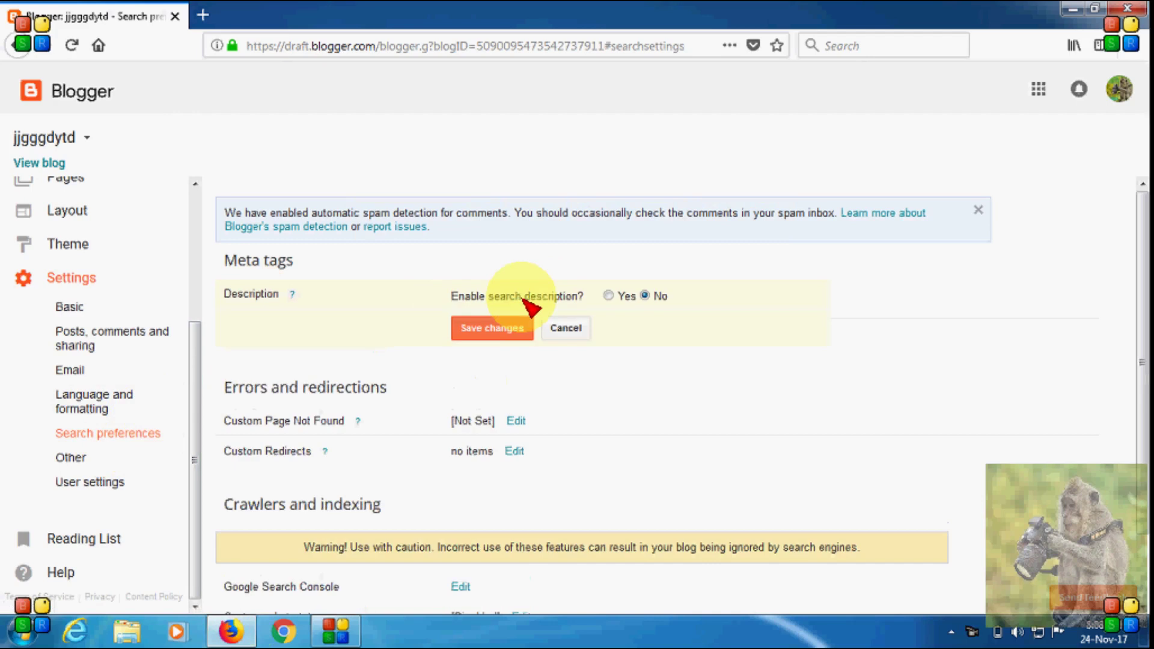
click(610, 296)
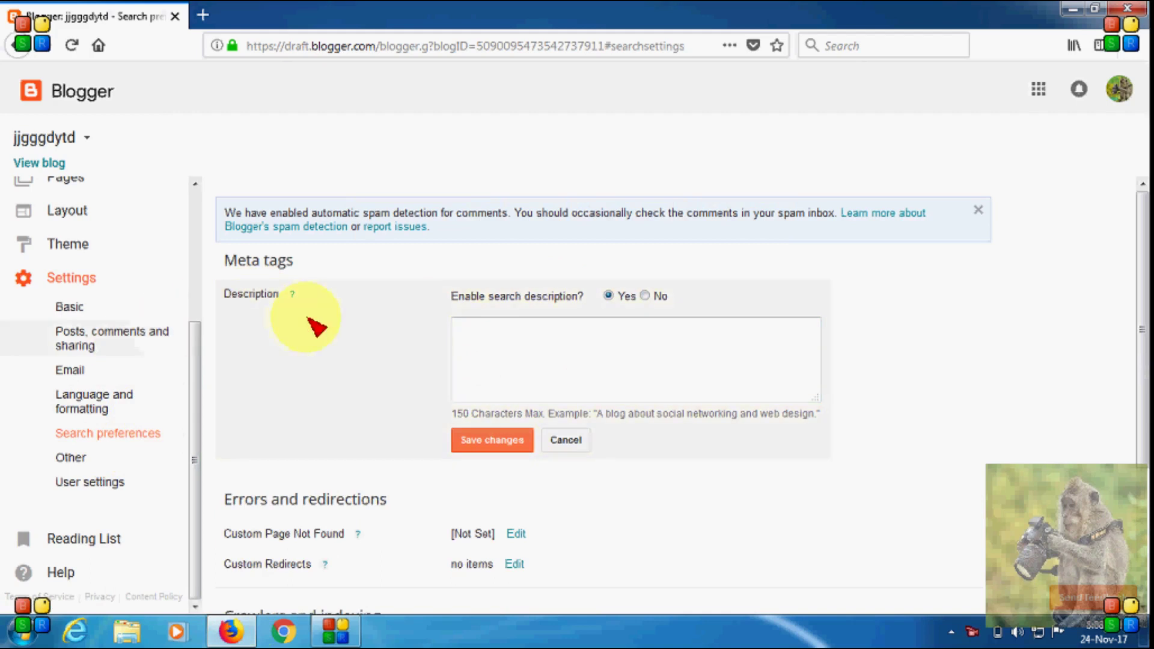
click(488, 350)
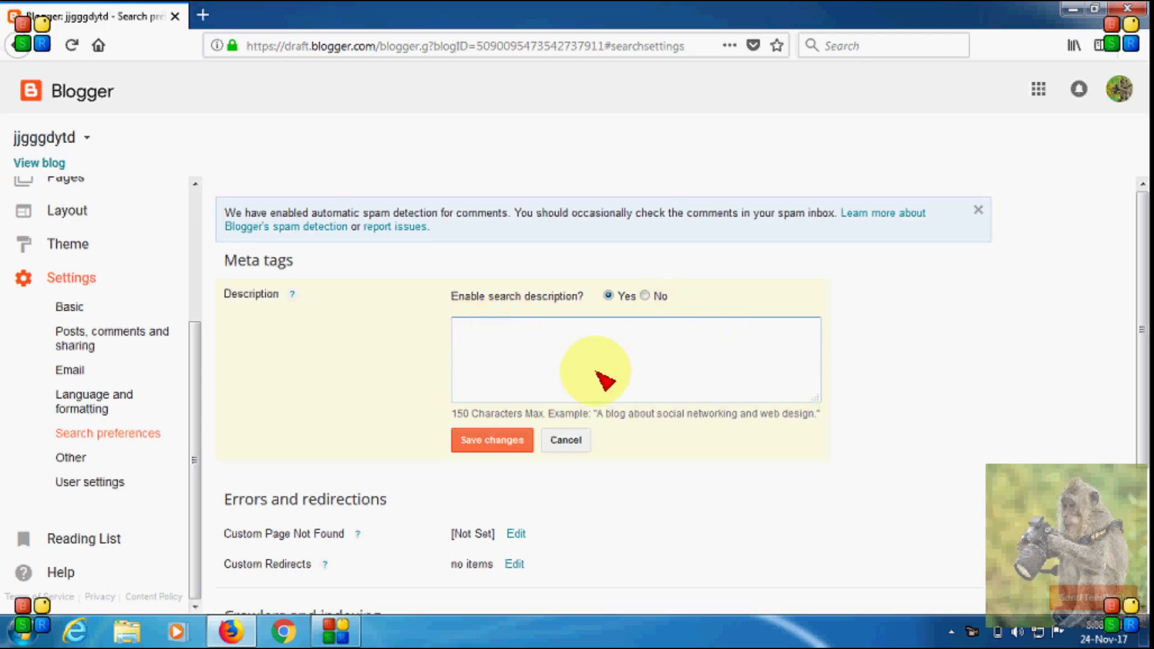
click(582, 441)
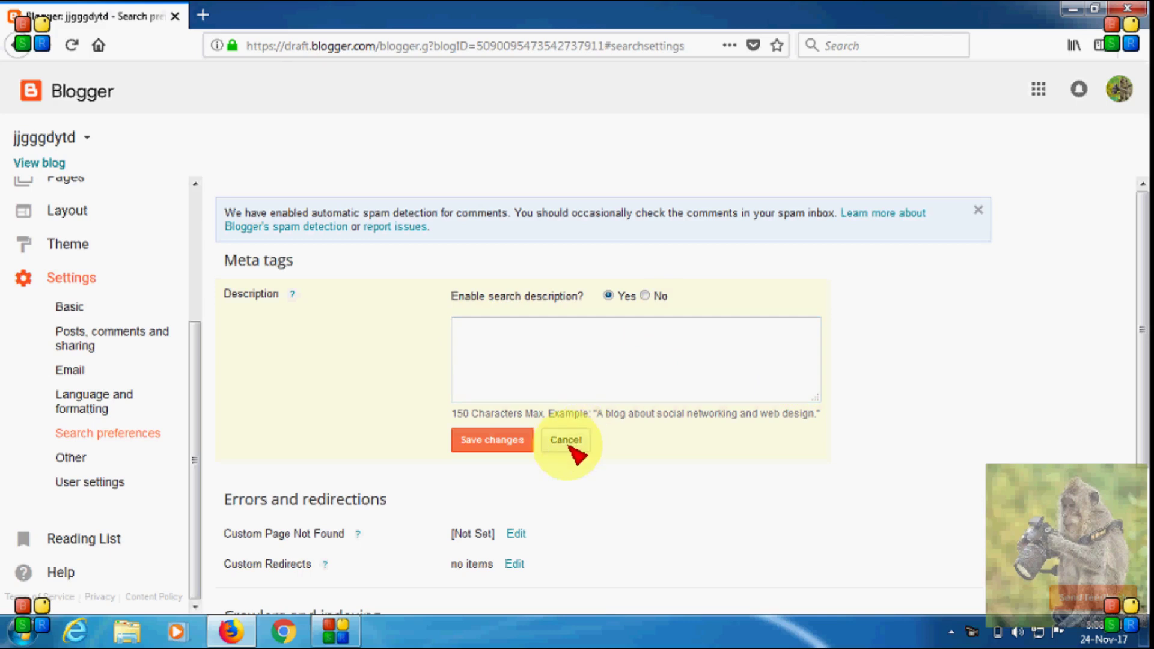
click(518, 446)
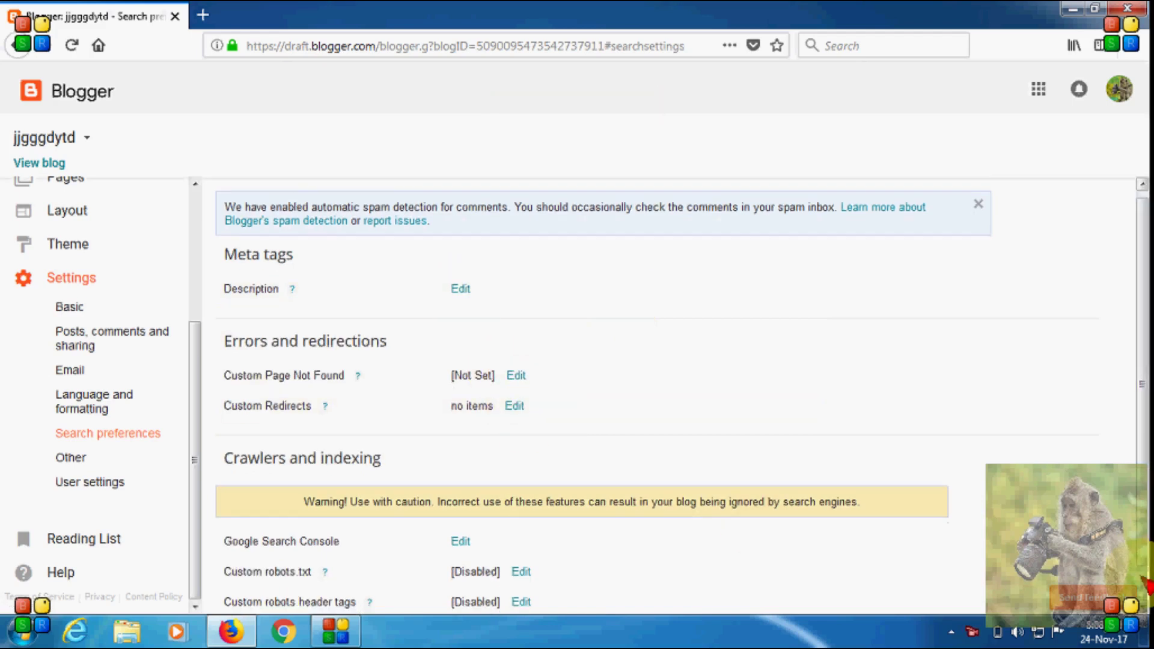
Enable custom robots.txt content under Crawlers and indexing and save the change
scroll(1130, 516, down, 1)
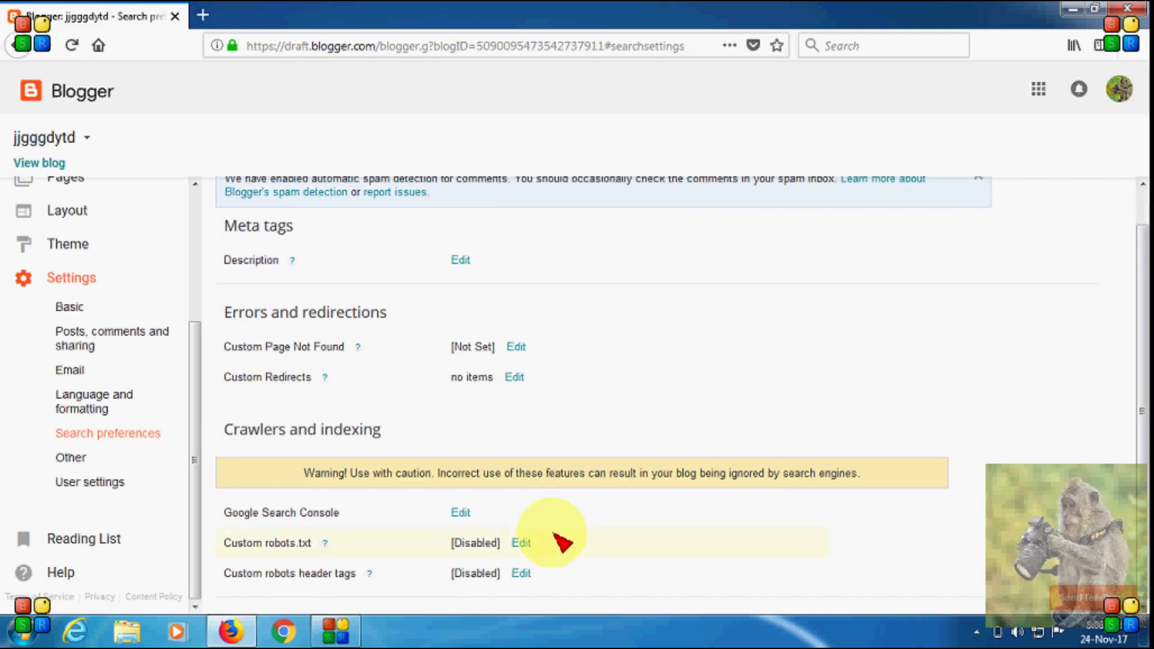
click(520, 543)
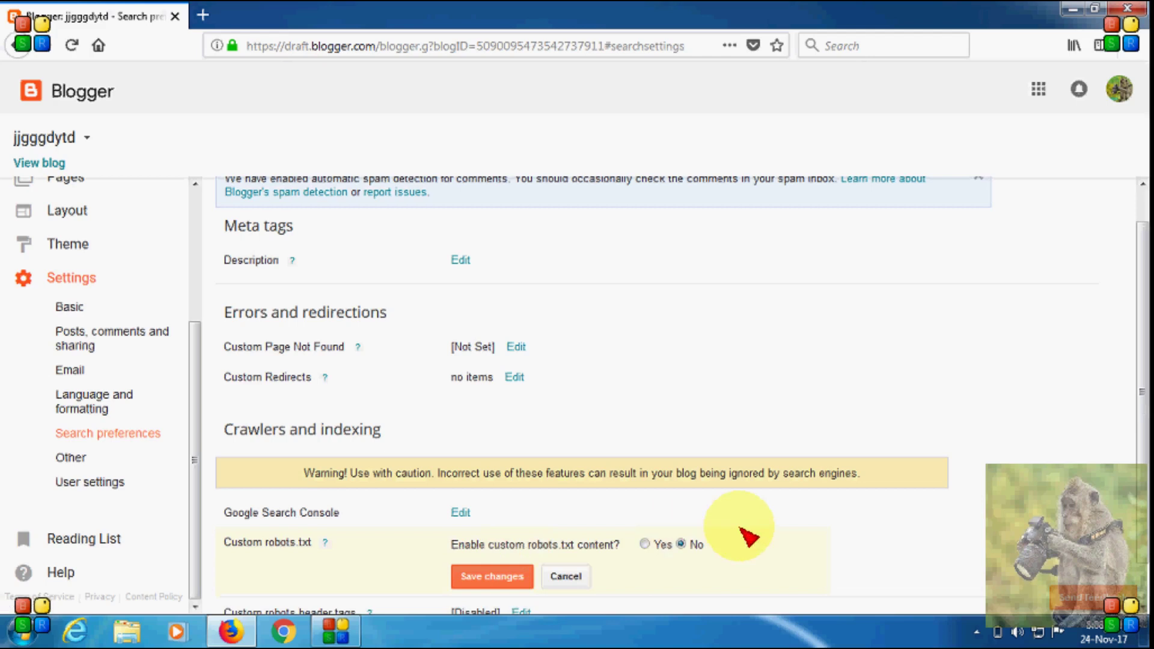
click(644, 544)
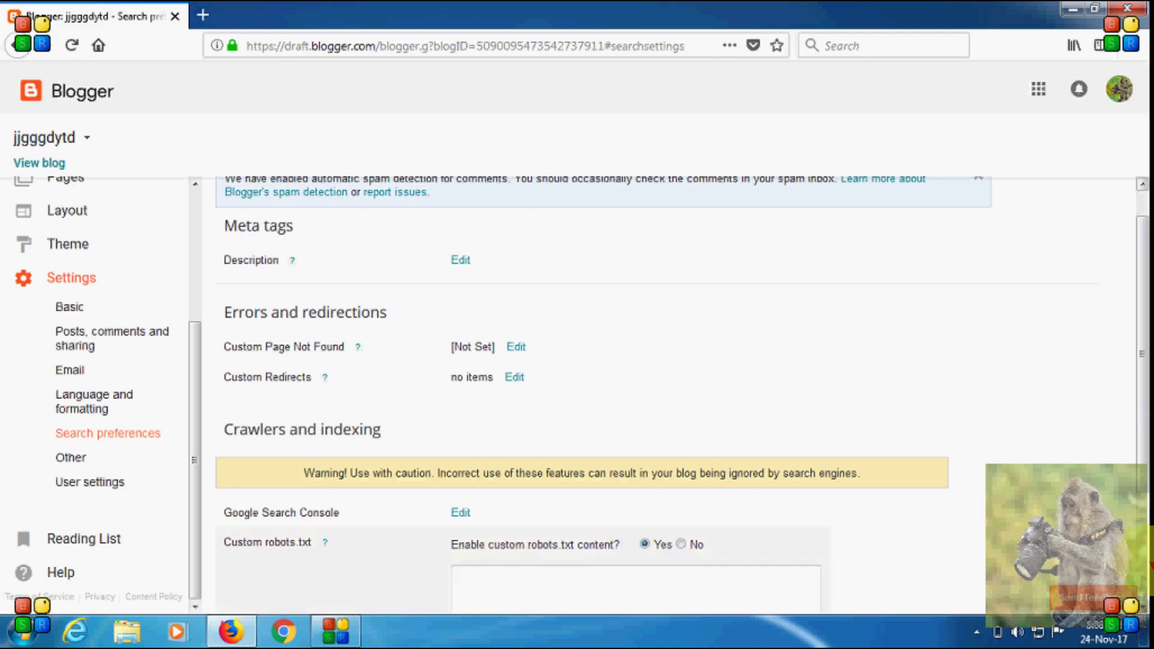
scroll(626, 476, down, 3)
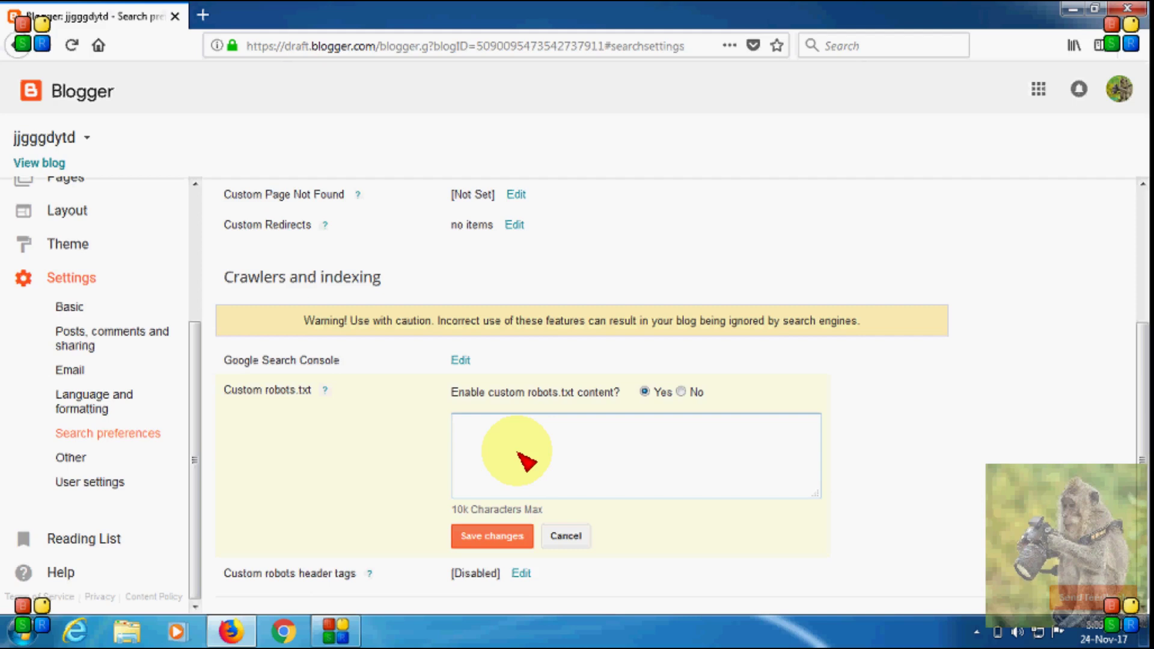
click(509, 541)
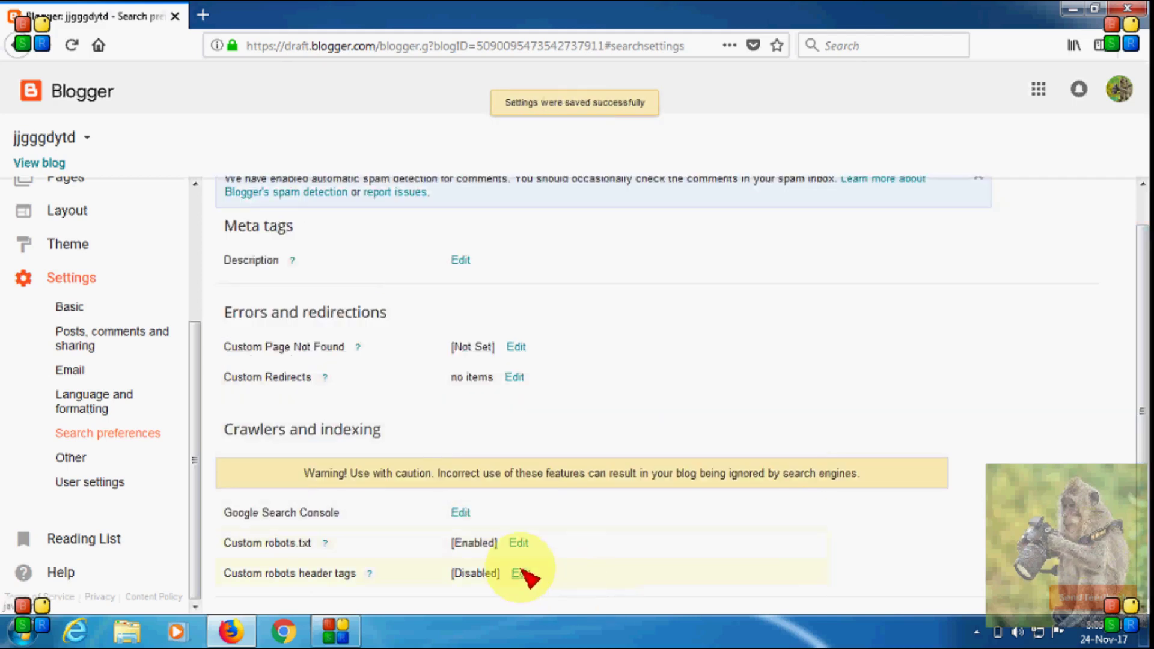
Enable custom robots header tags with "all" for the home page, archive and search pages, and posts and pages, and save the changes
click(521, 573)
scroll(670, 515, down, 1)
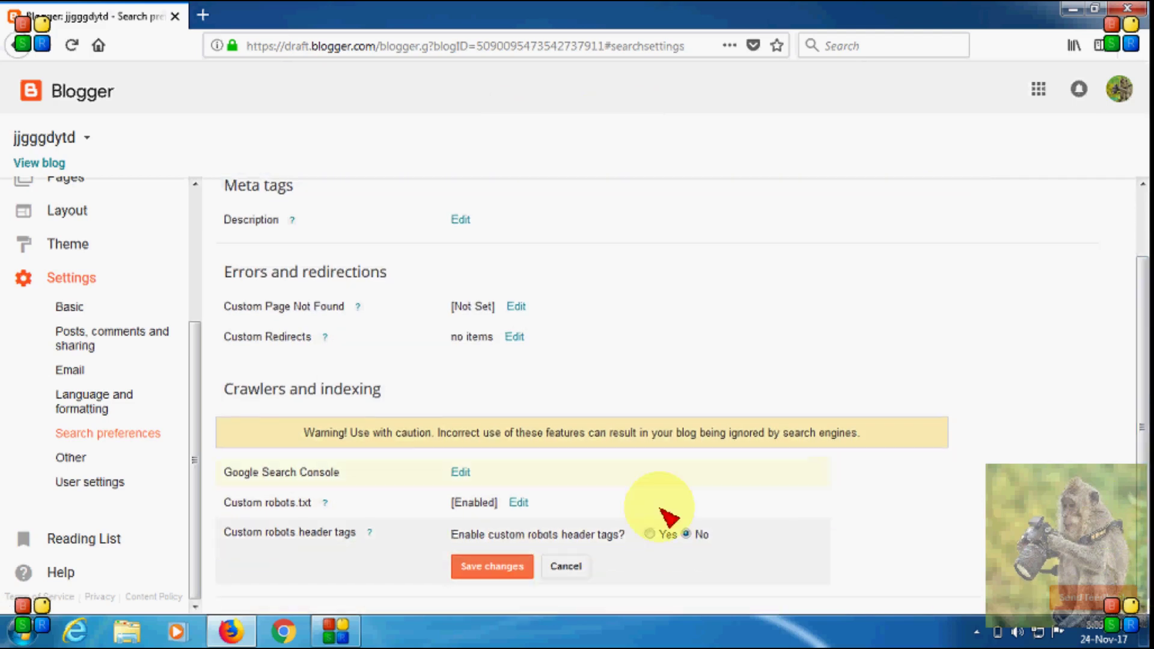
click(651, 534)
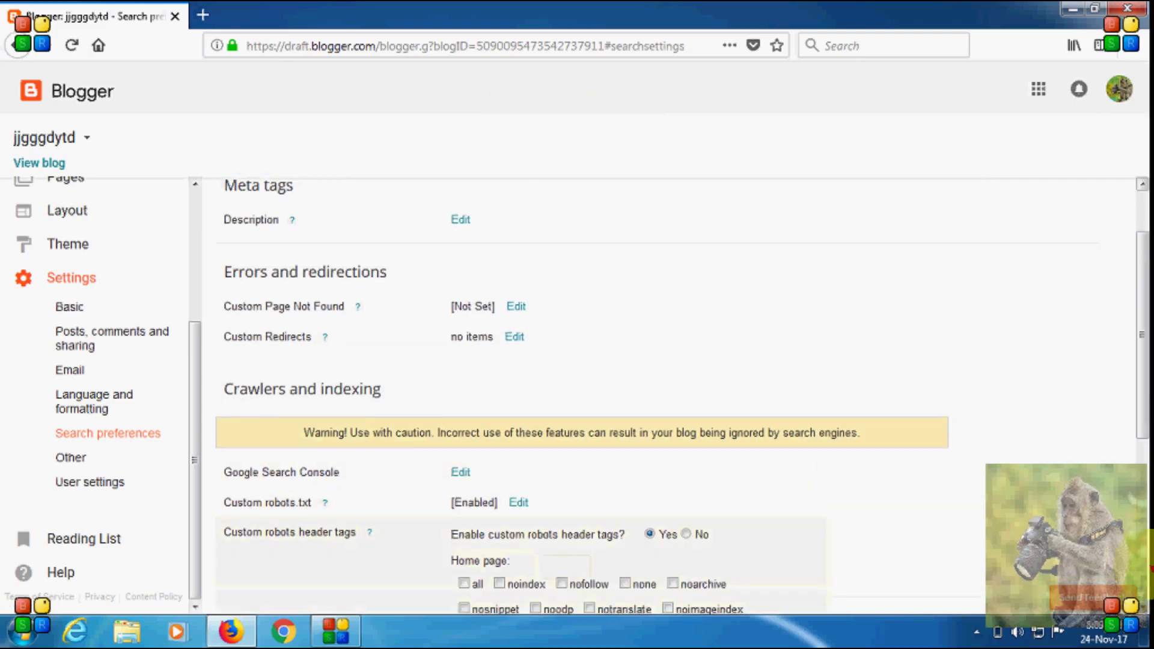
scroll(695, 477, down, 7)
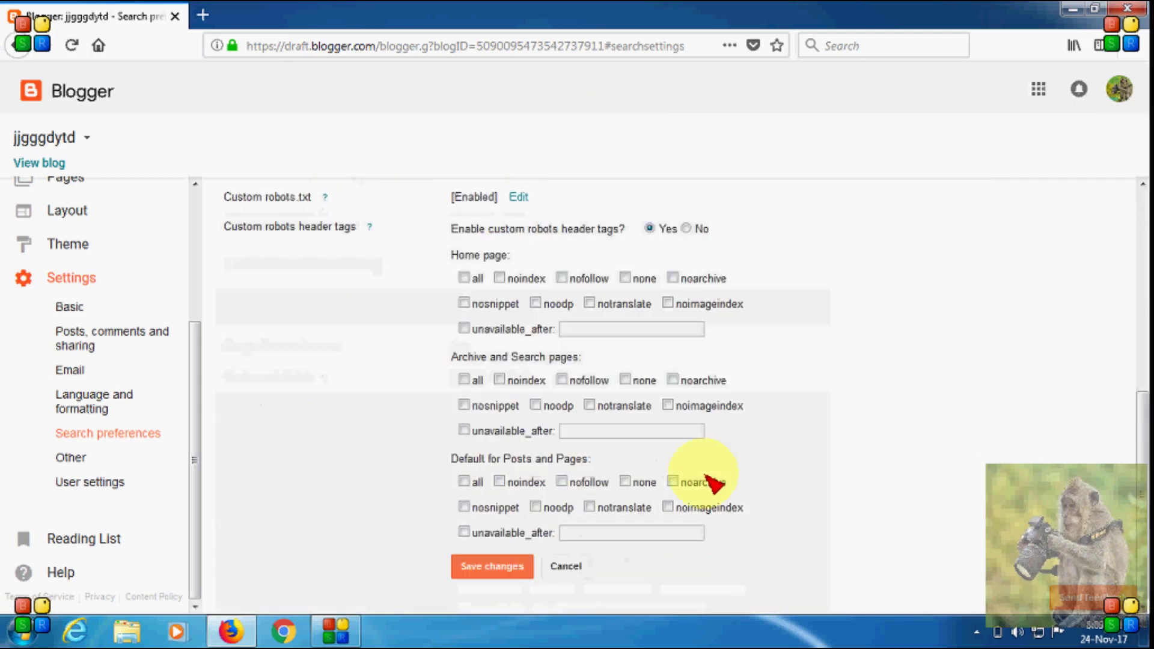
click(462, 280)
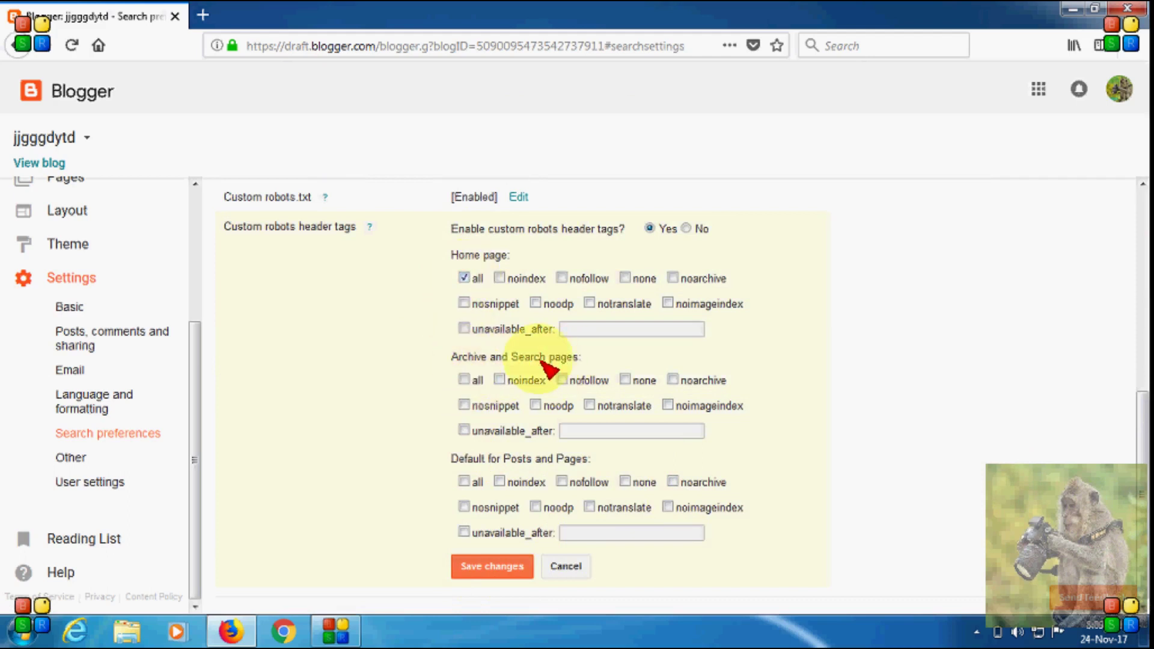
click(464, 379)
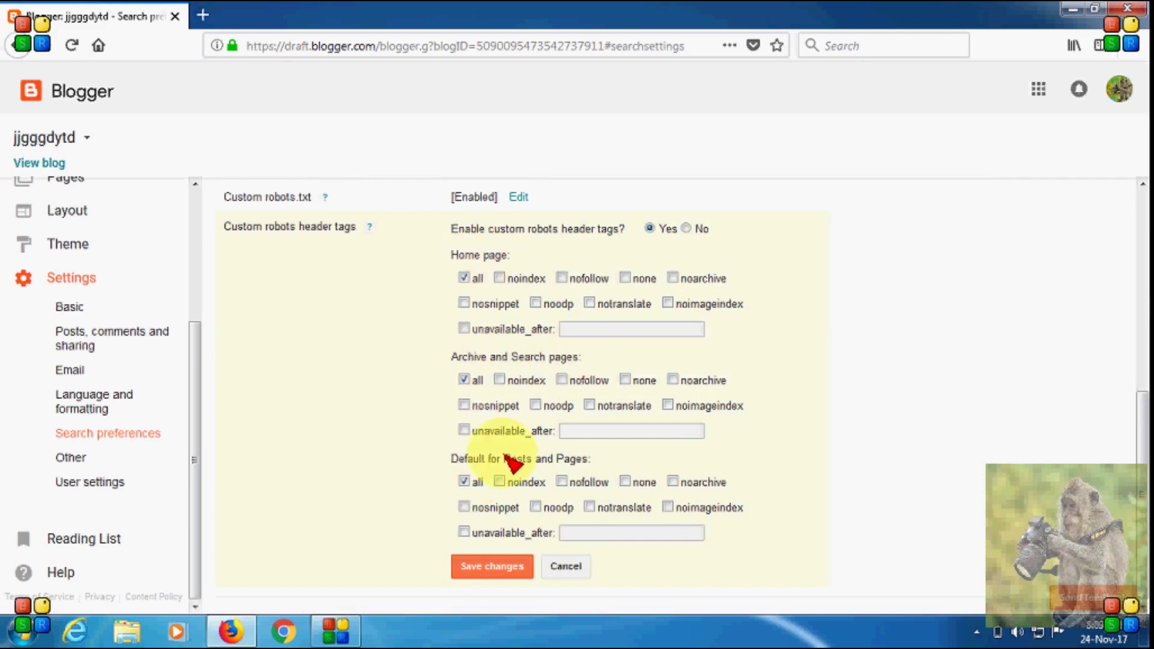
click(492, 566)
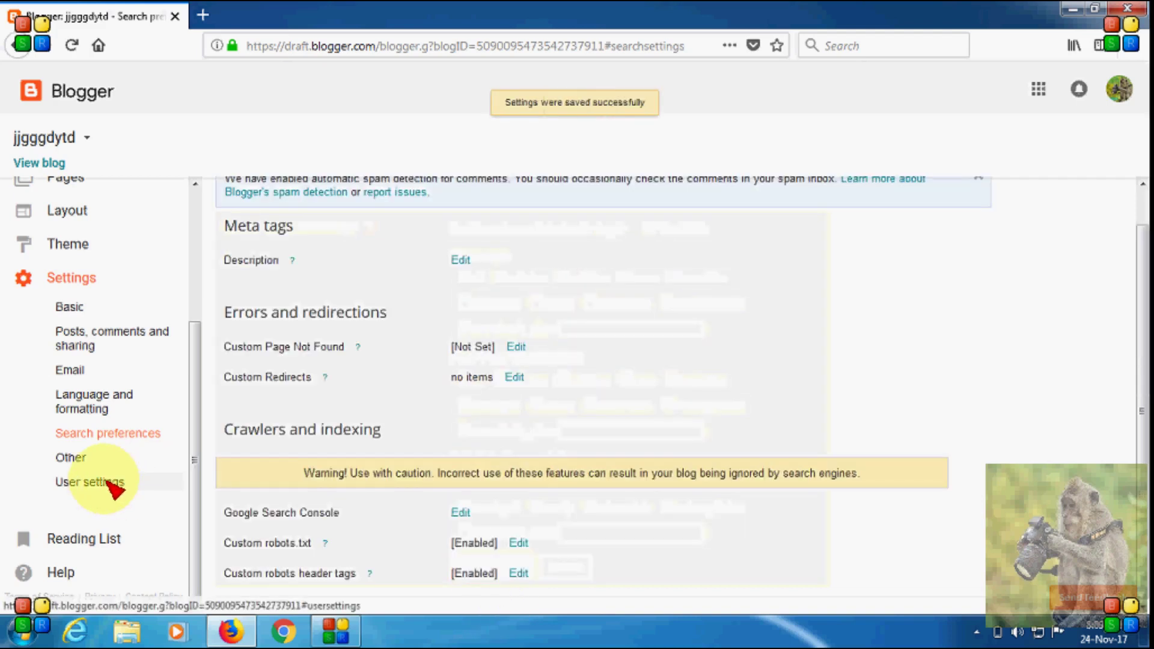
Review the User Profile option in the user settings and examine the About Me profile card on the live blog
click(112, 484)
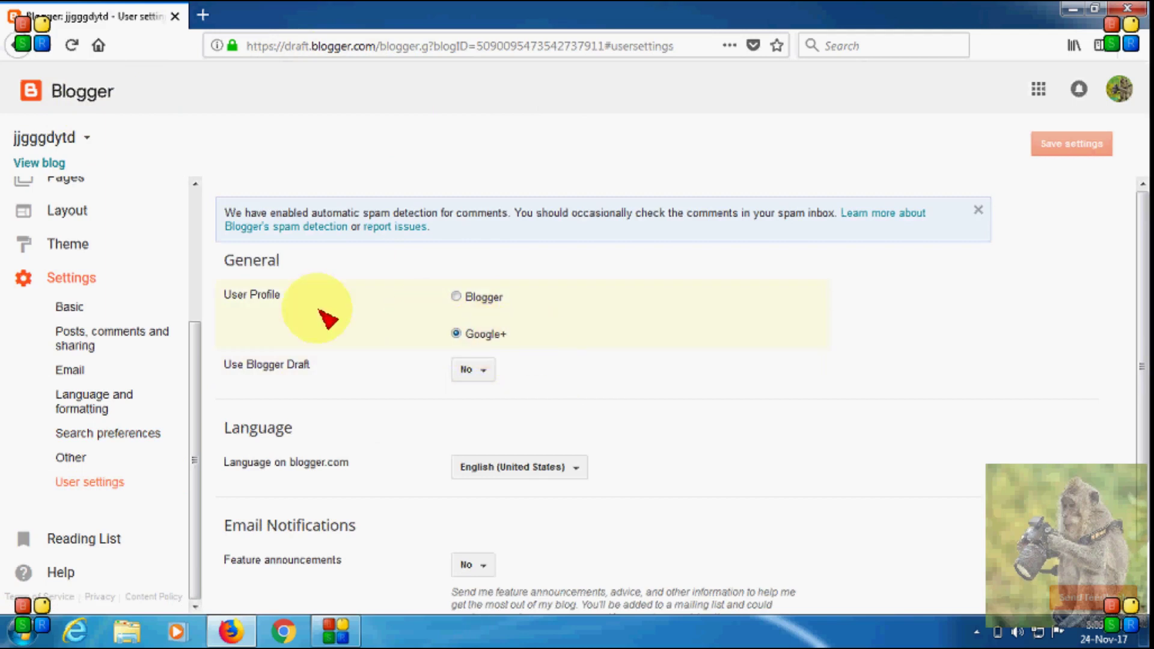
click(51, 170)
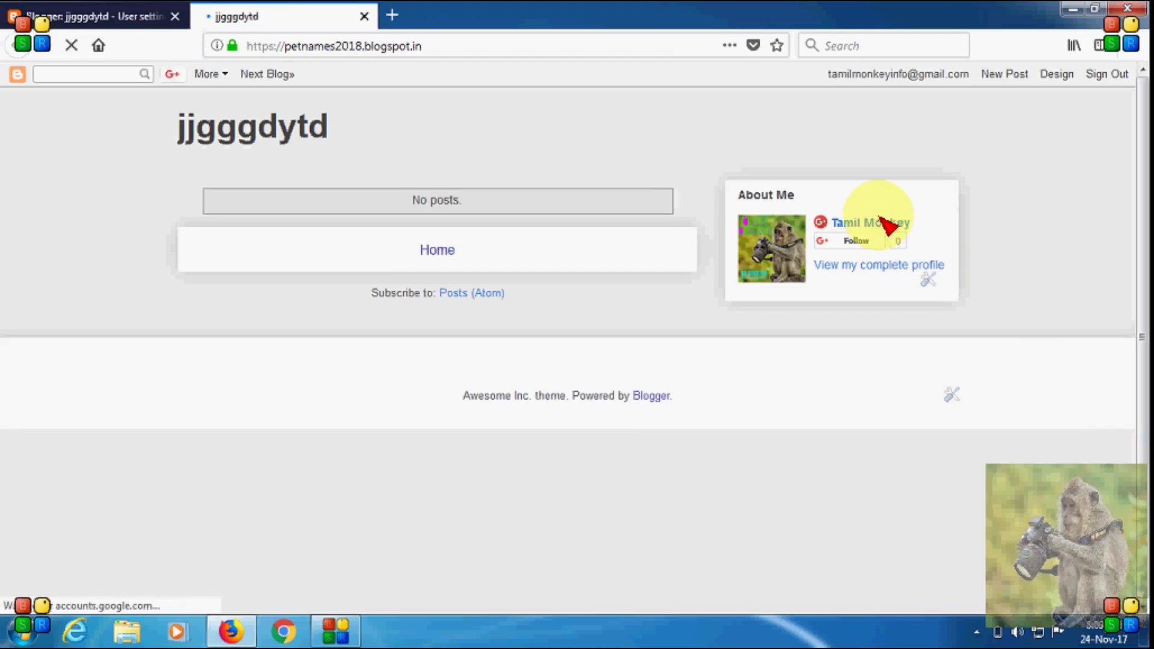
mouse_move(857, 218)
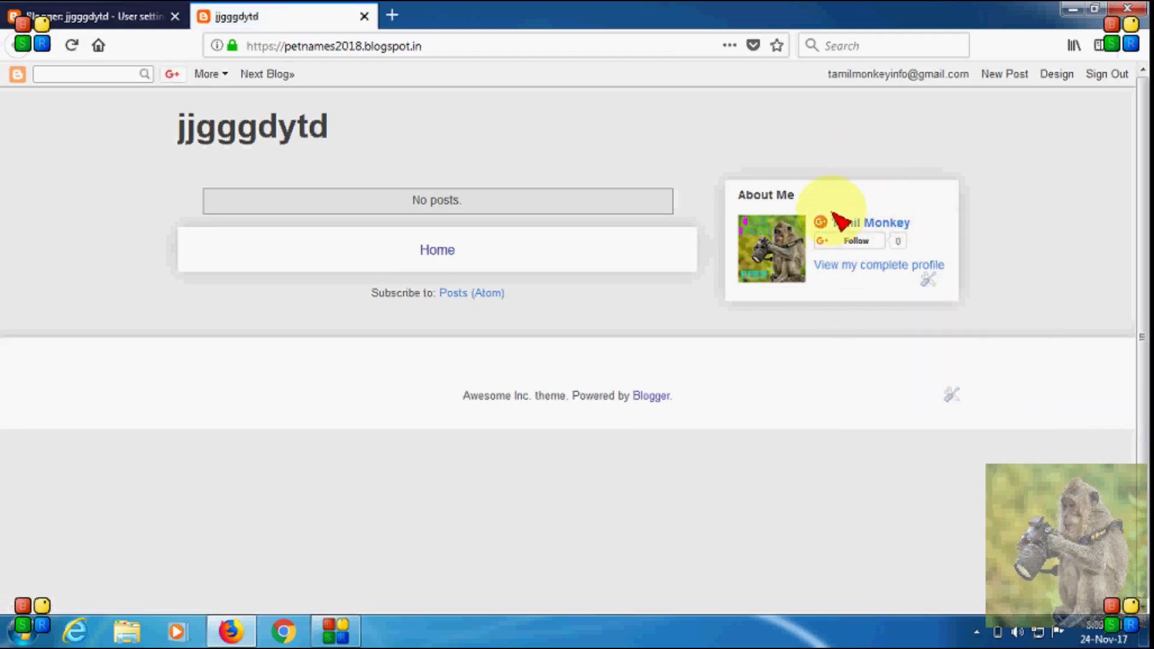
click(864, 243)
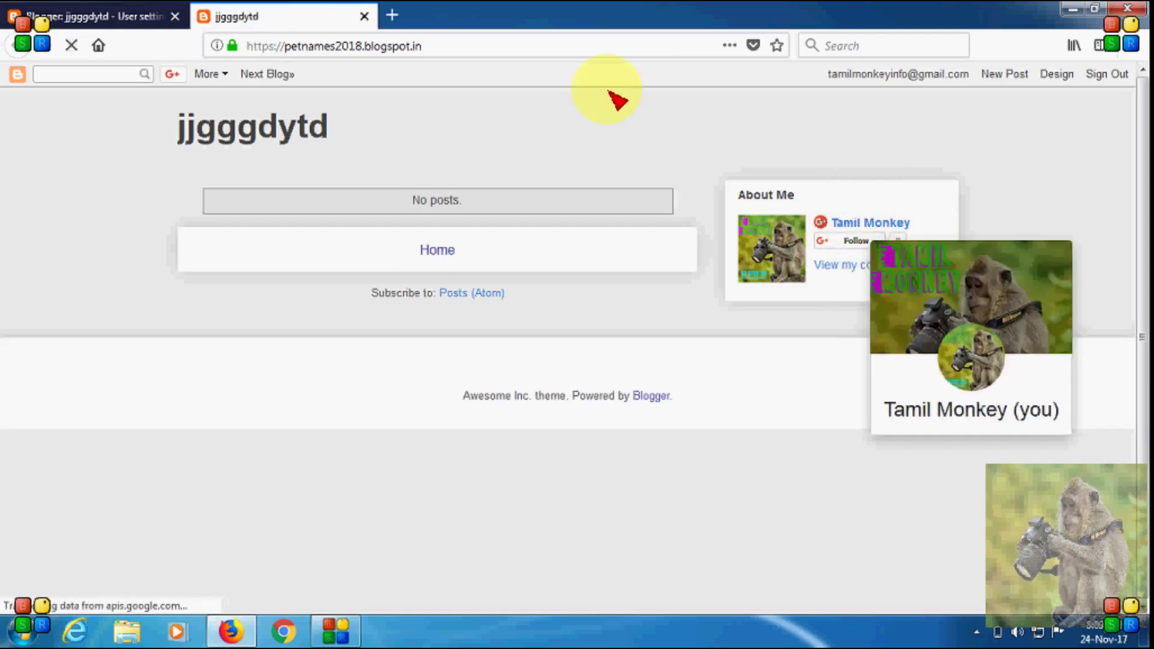
click(138, 16)
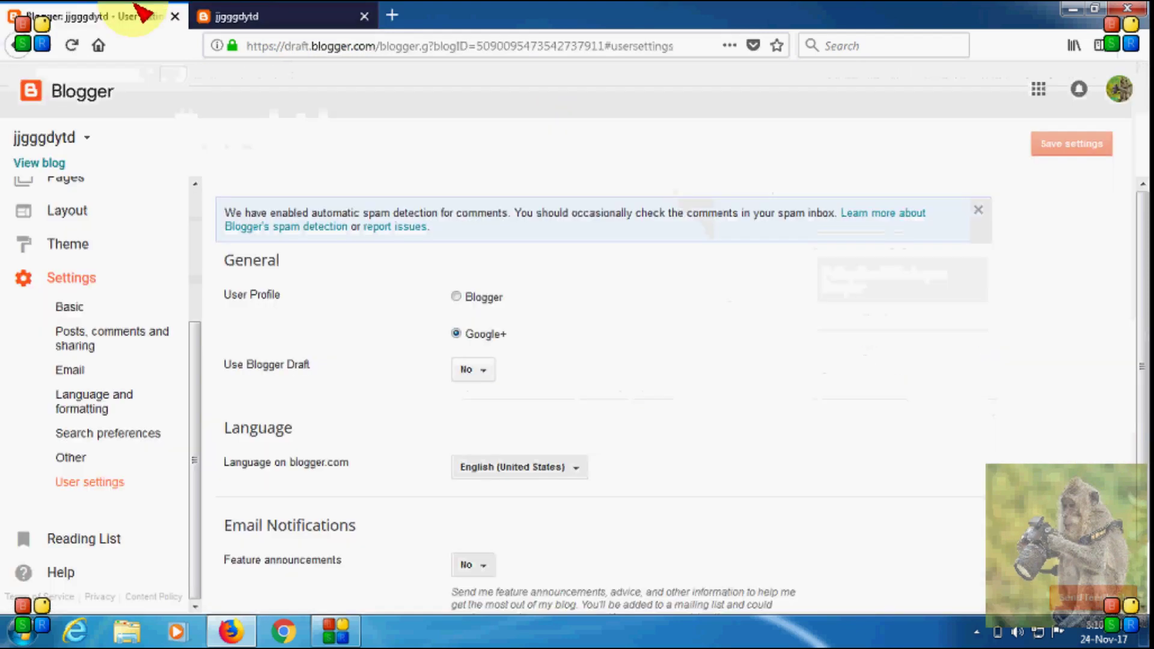
click(322, 12)
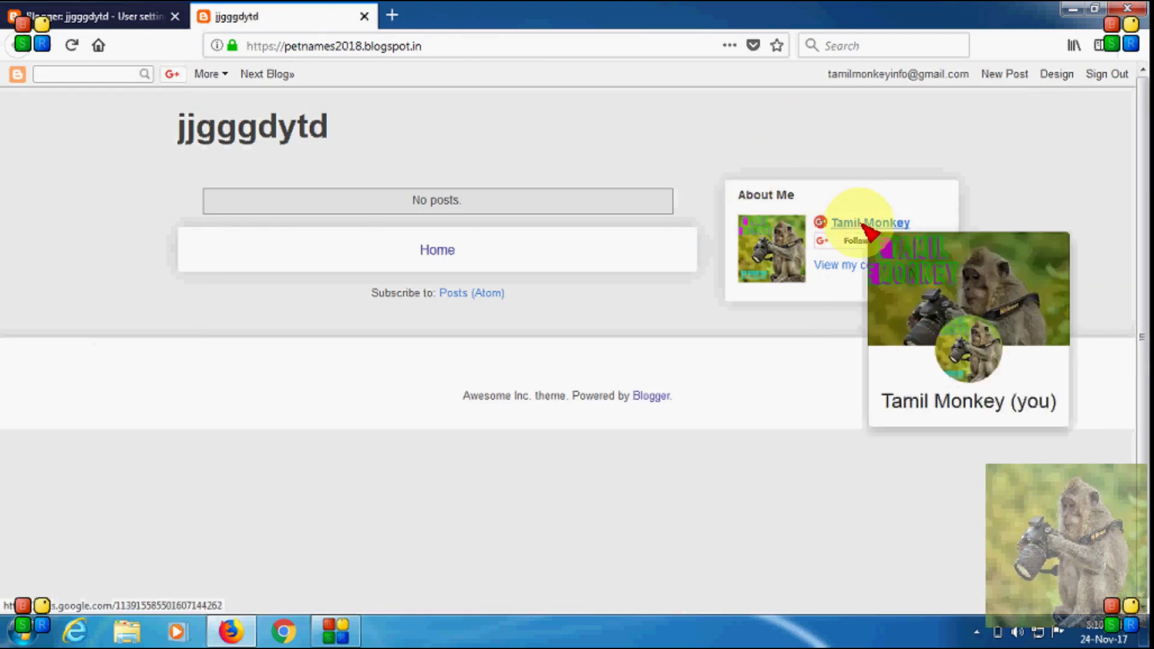
Create a new post in the blog's dashboard titled "TAMIL MOVIES DOWNLOAD" with the body text "GJK.JJJ"
click(108, 13)
scroll(198, 210, up, 3)
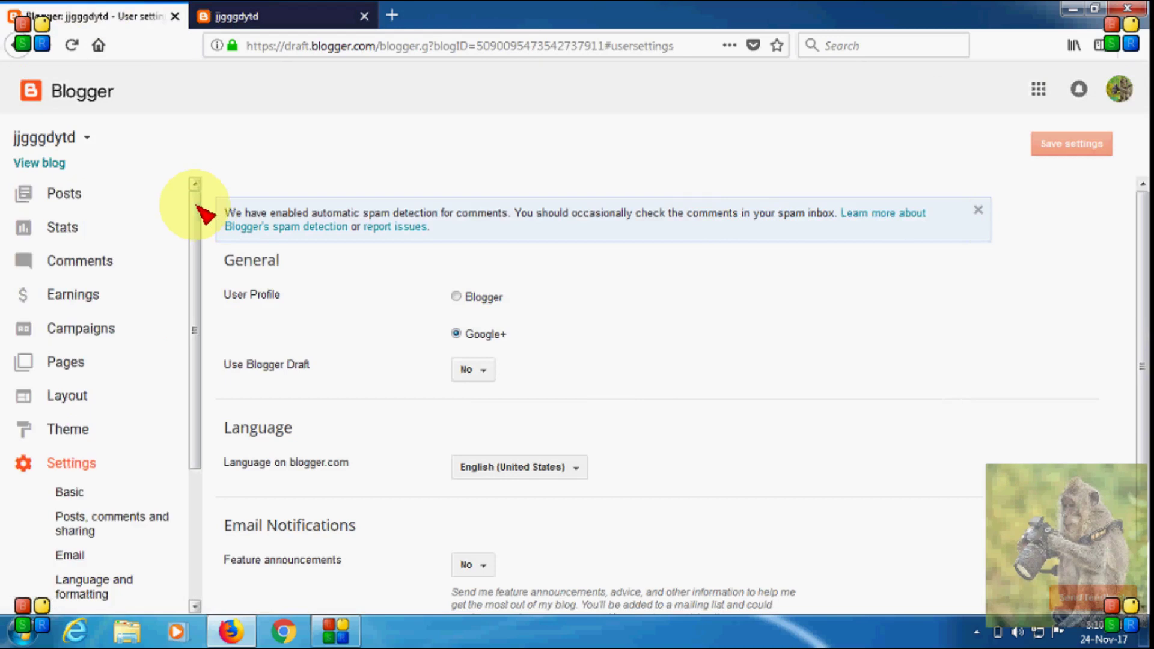
click(77, 198)
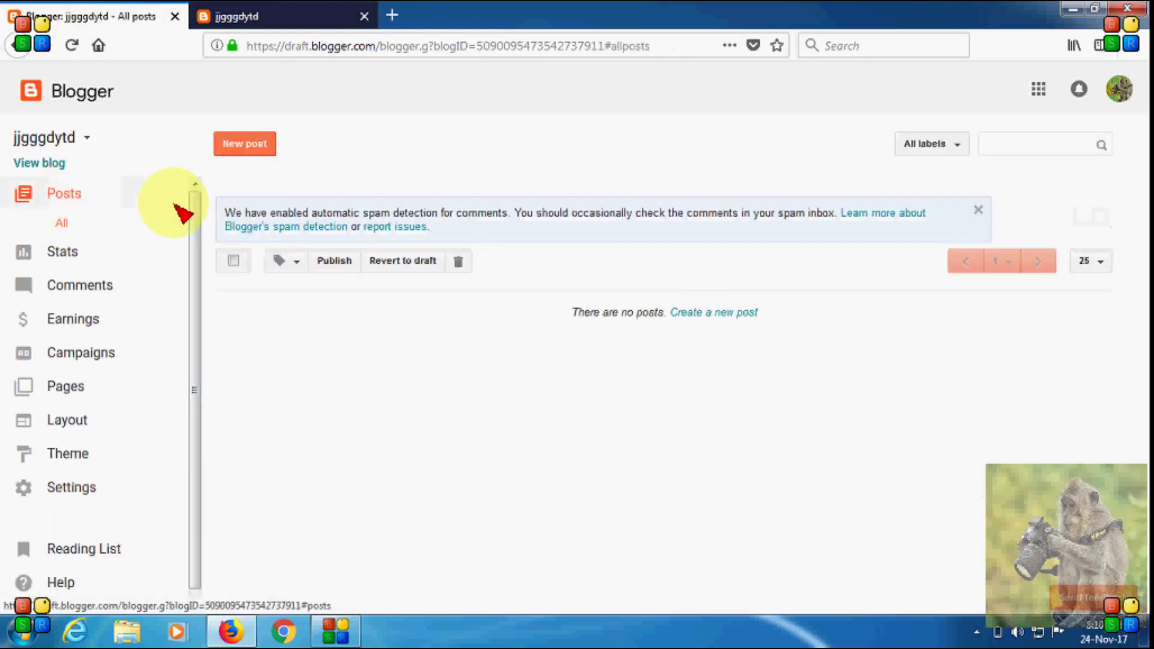
click(262, 152)
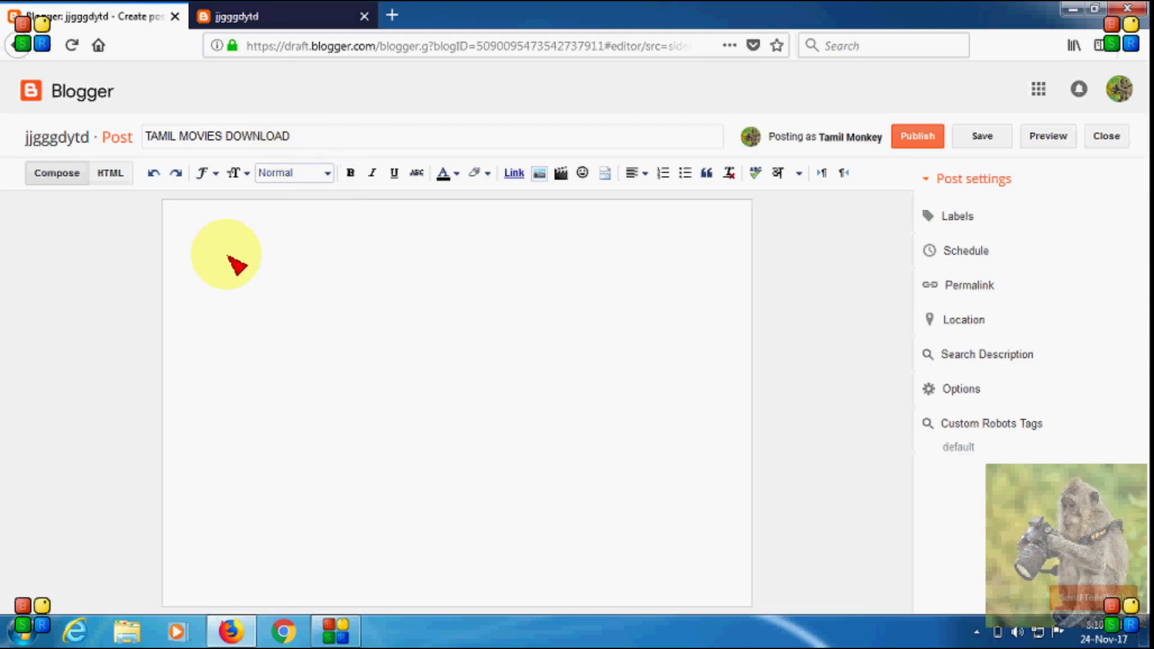
click(225, 248)
text(GJK)
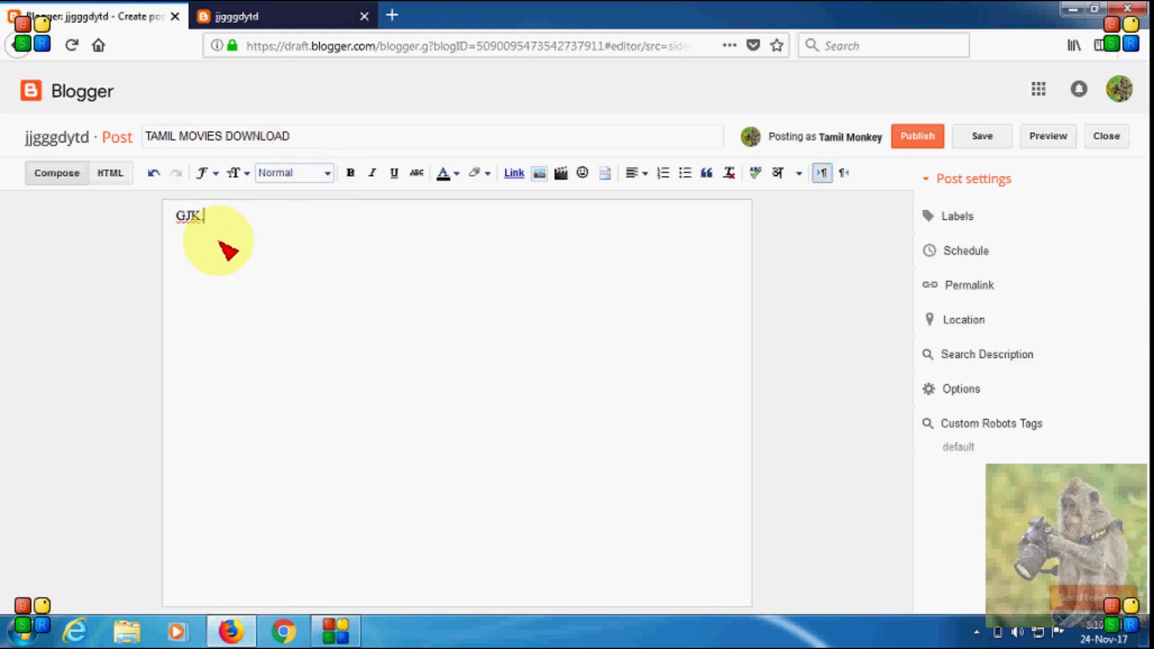
text(.JJJ)
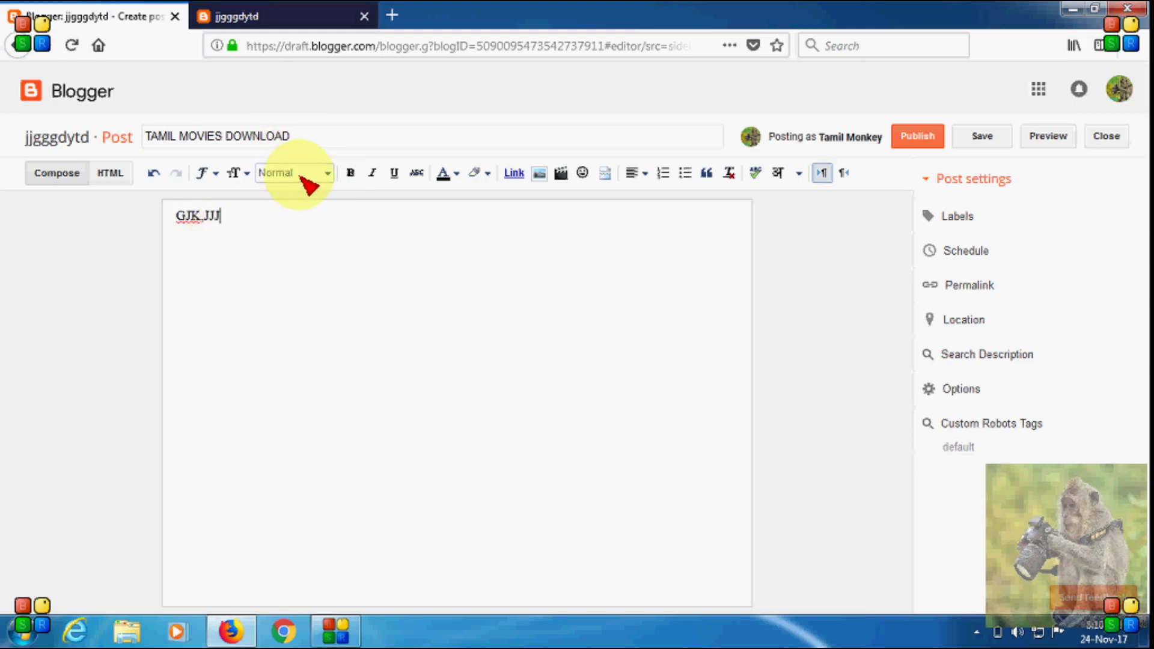
Look through the paragraph style, text size and font choices available in the post editor without applying any
click(296, 175)
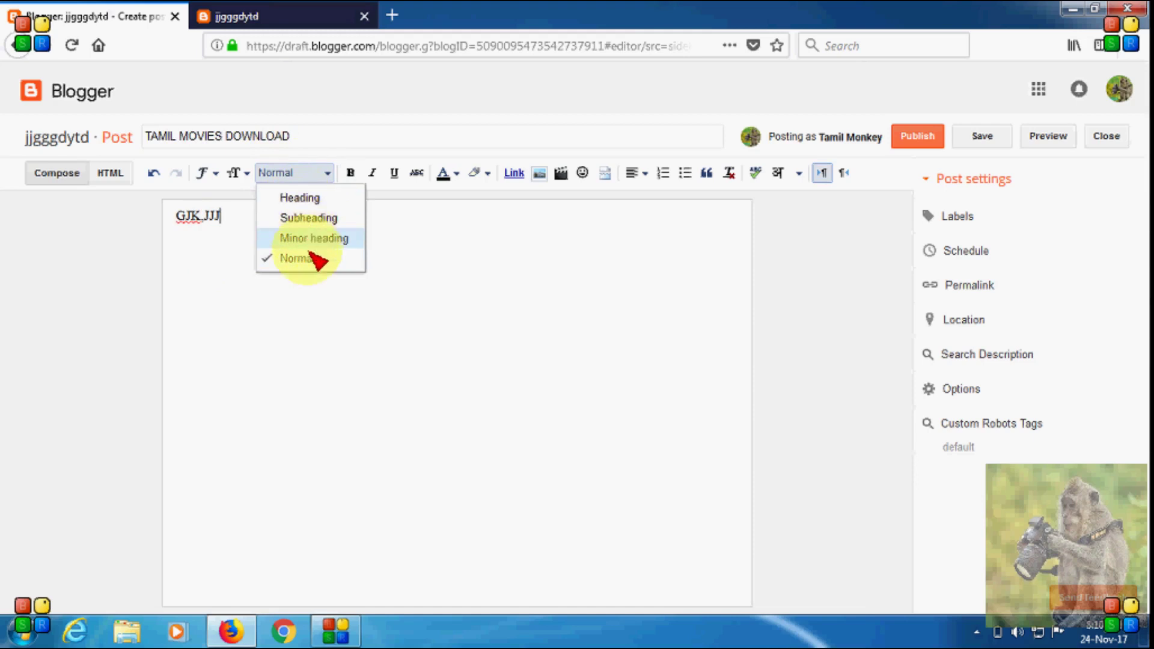
click(228, 273)
click(243, 173)
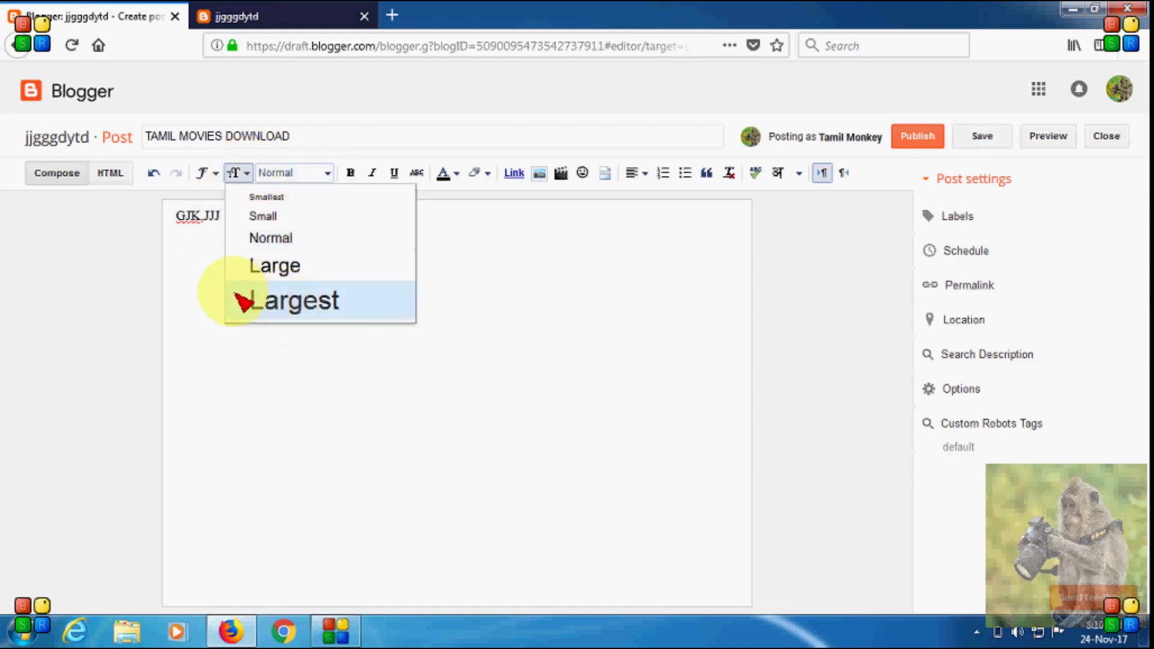
click(207, 285)
click(205, 173)
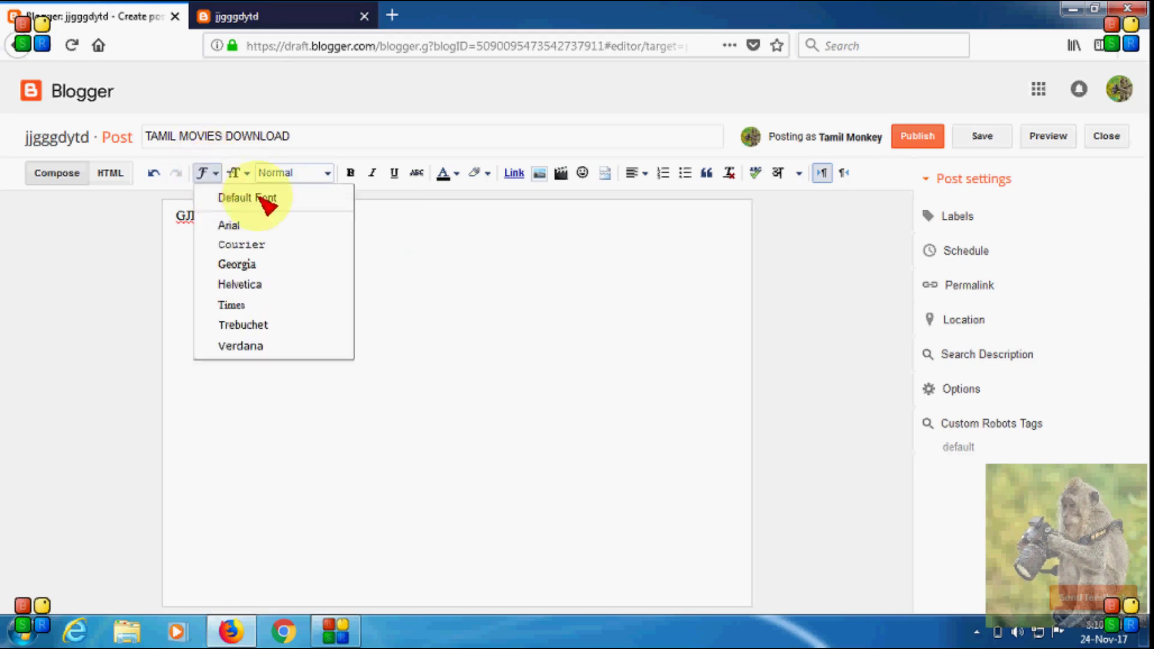
click(236, 173)
click(408, 271)
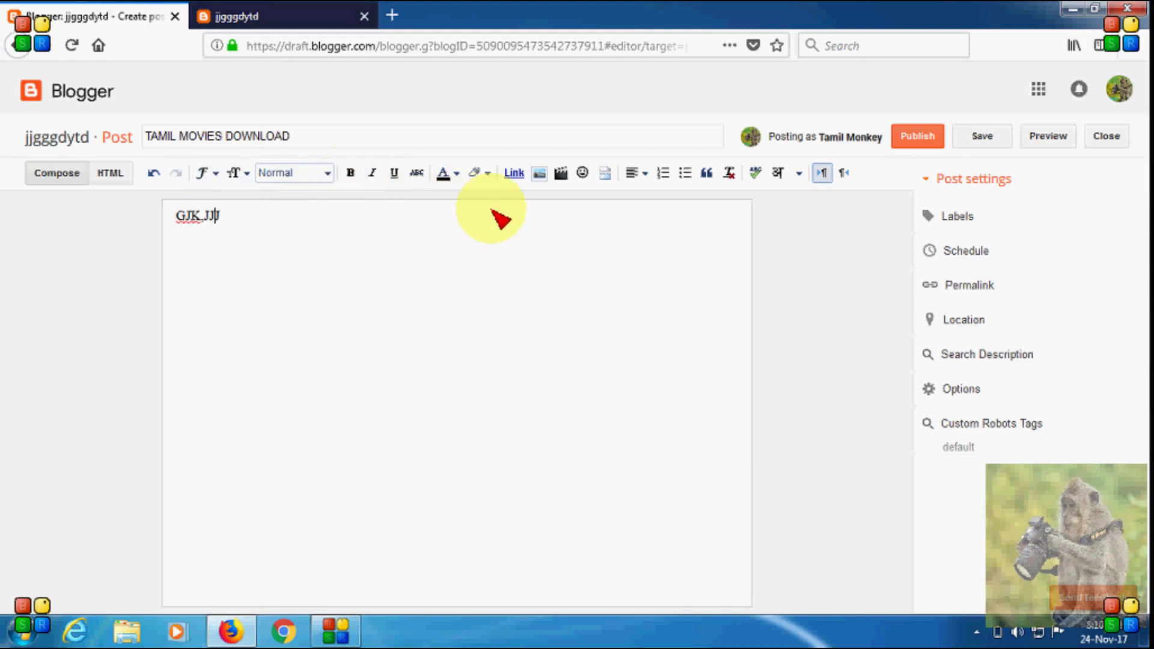
Examine the text colour palette and the paragraph alignment choices of the post editor
click(456, 174)
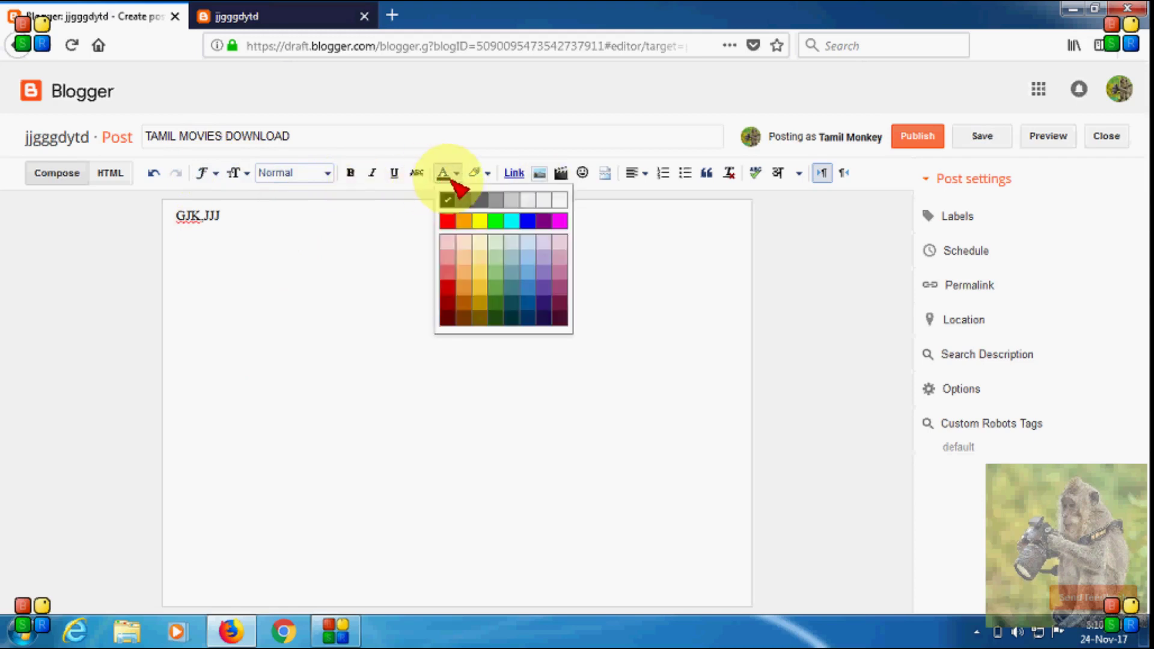
click(343, 242)
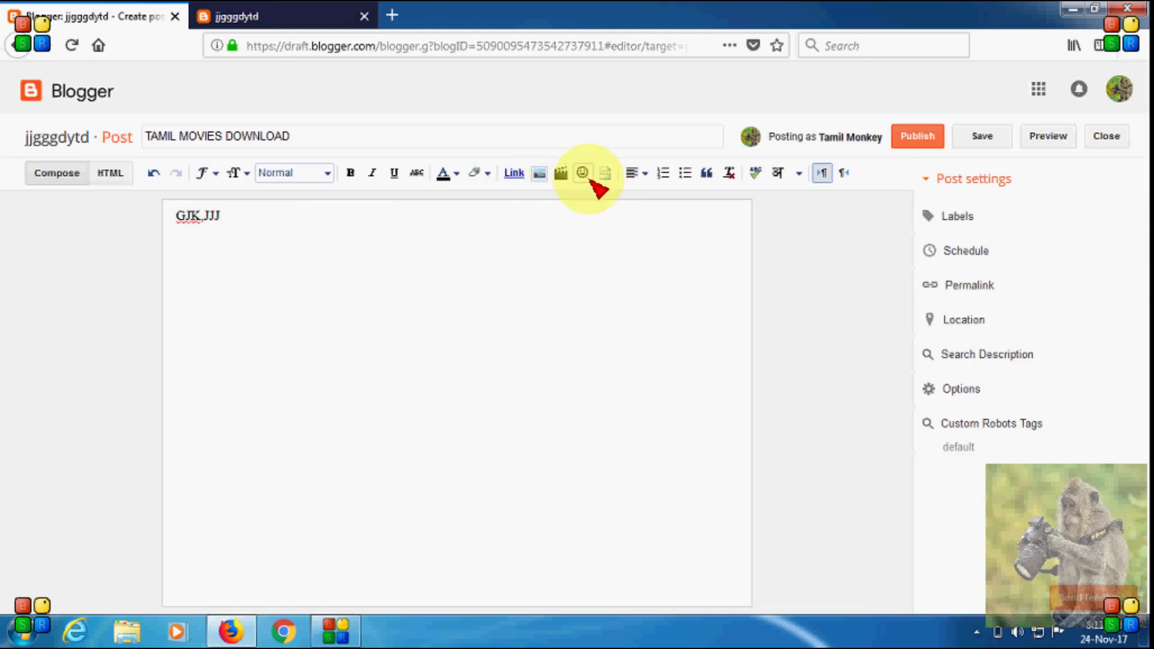
click(644, 173)
click(628, 174)
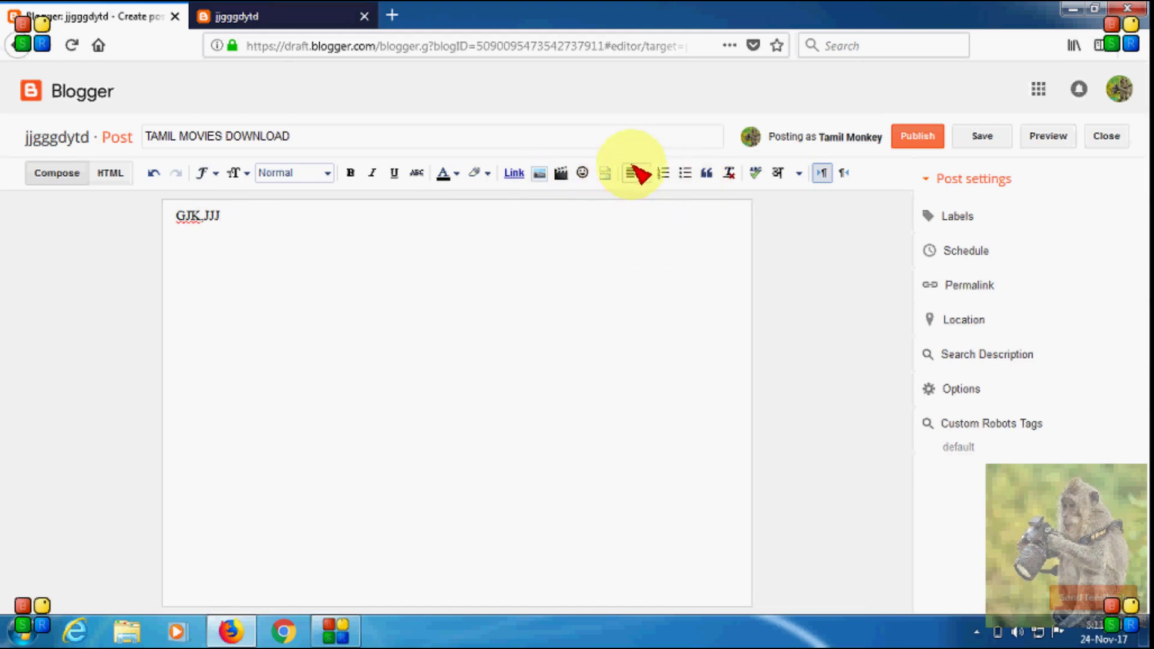
click(643, 172)
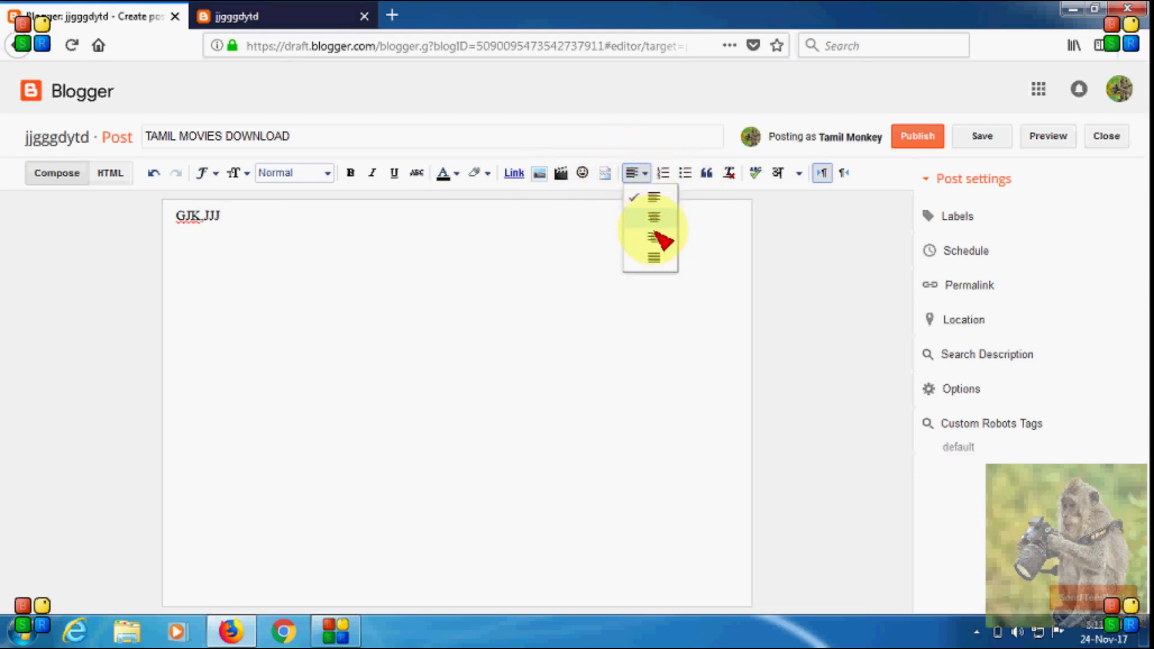
click(580, 252)
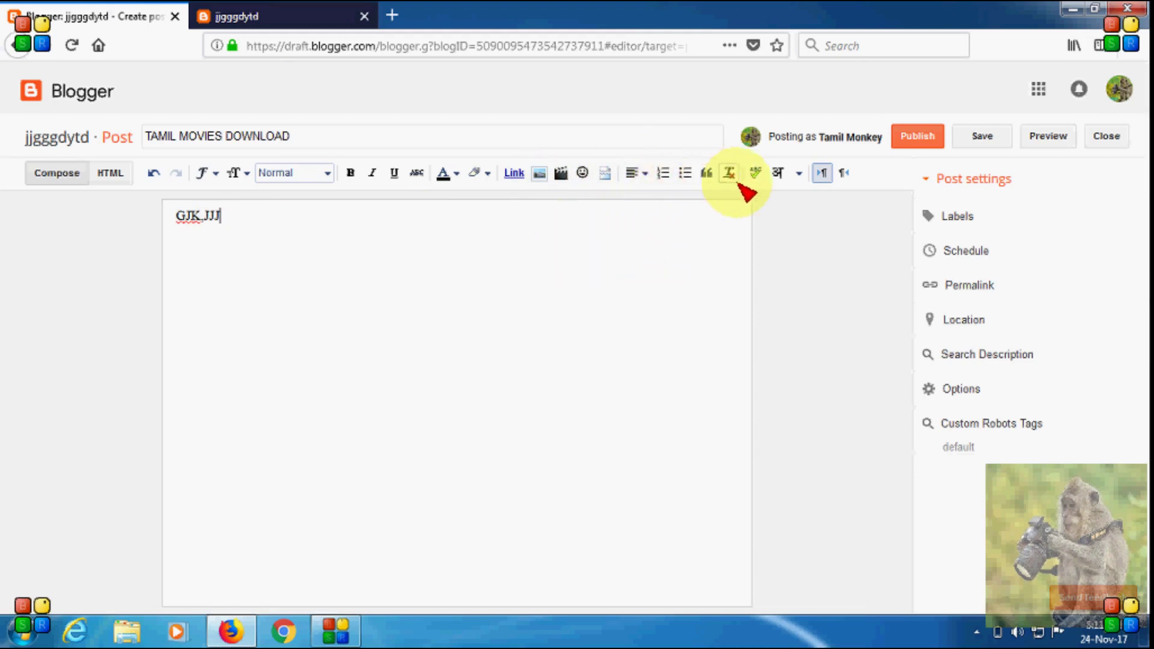
Switch the post editor's transliteration language to Tamil and try entering a personal name phonetically after the body text
click(798, 174)
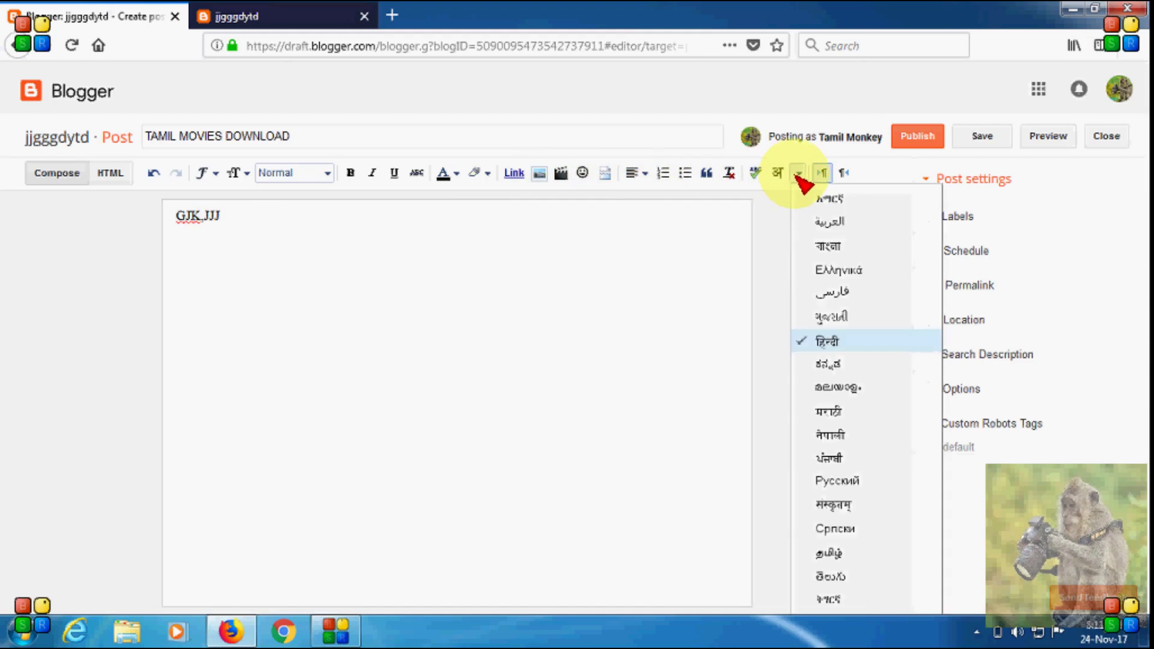
click(837, 549)
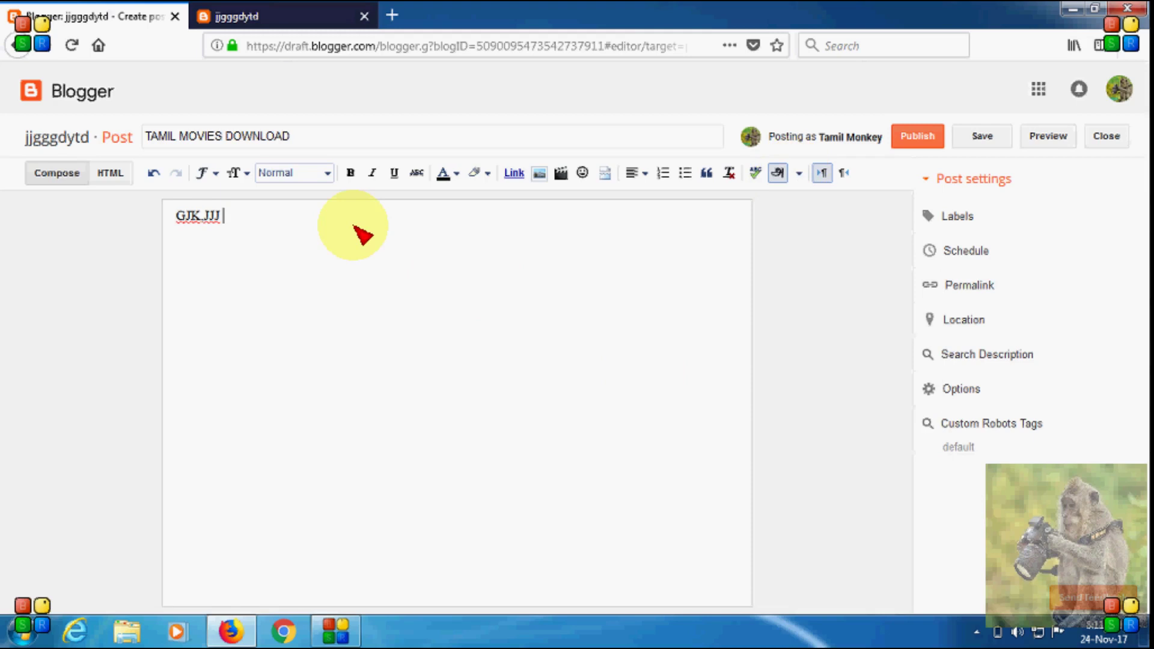
text(ARA)
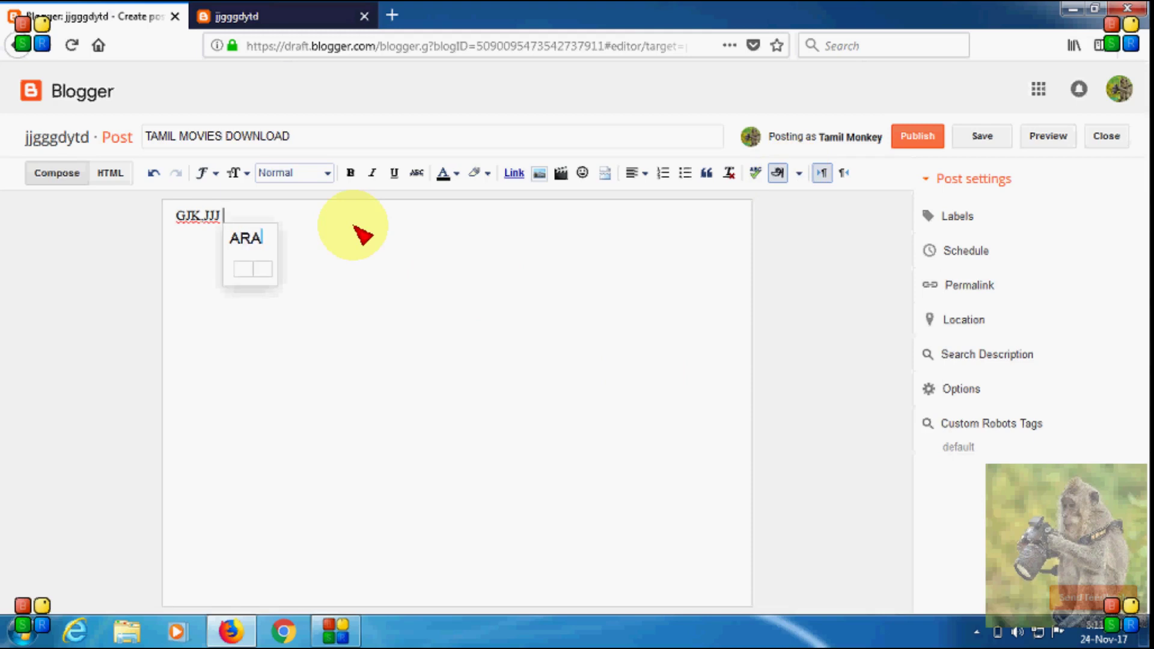
text(INT)
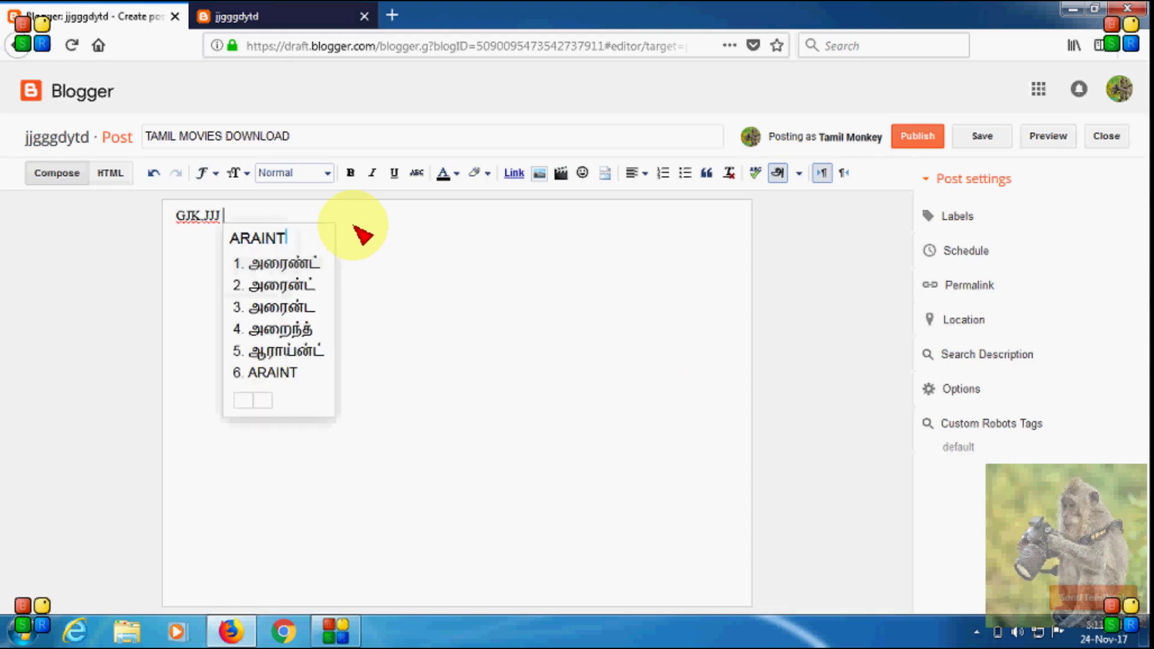
text(H)
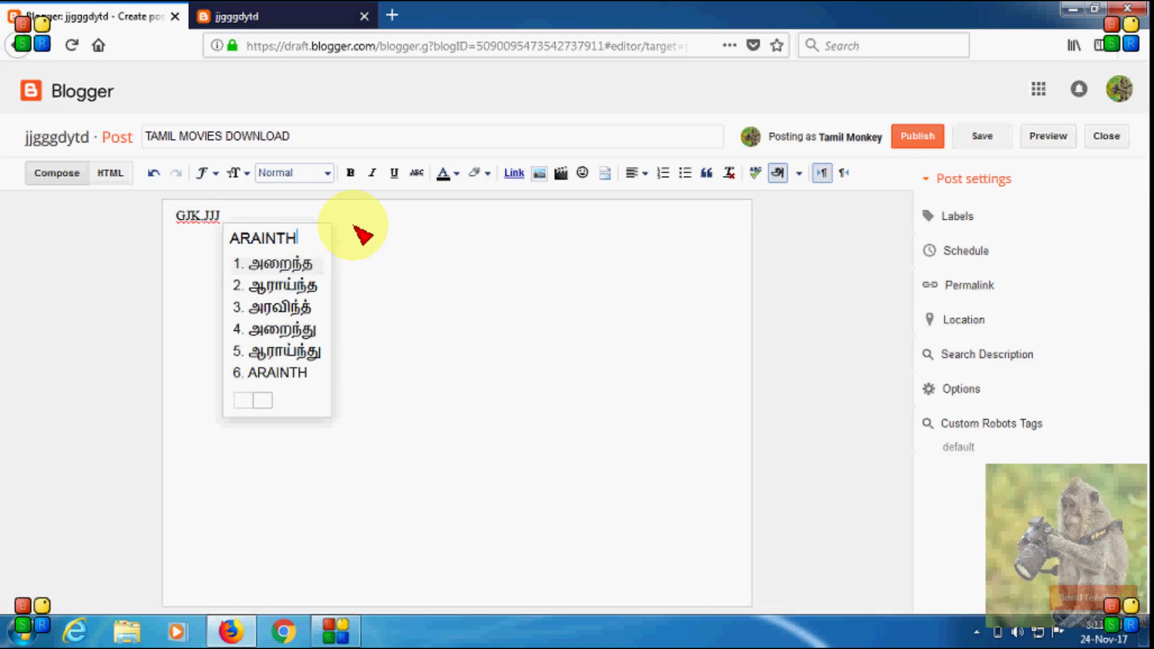
key(BackSpace)
key(BackSpace)
key(BackSpace)
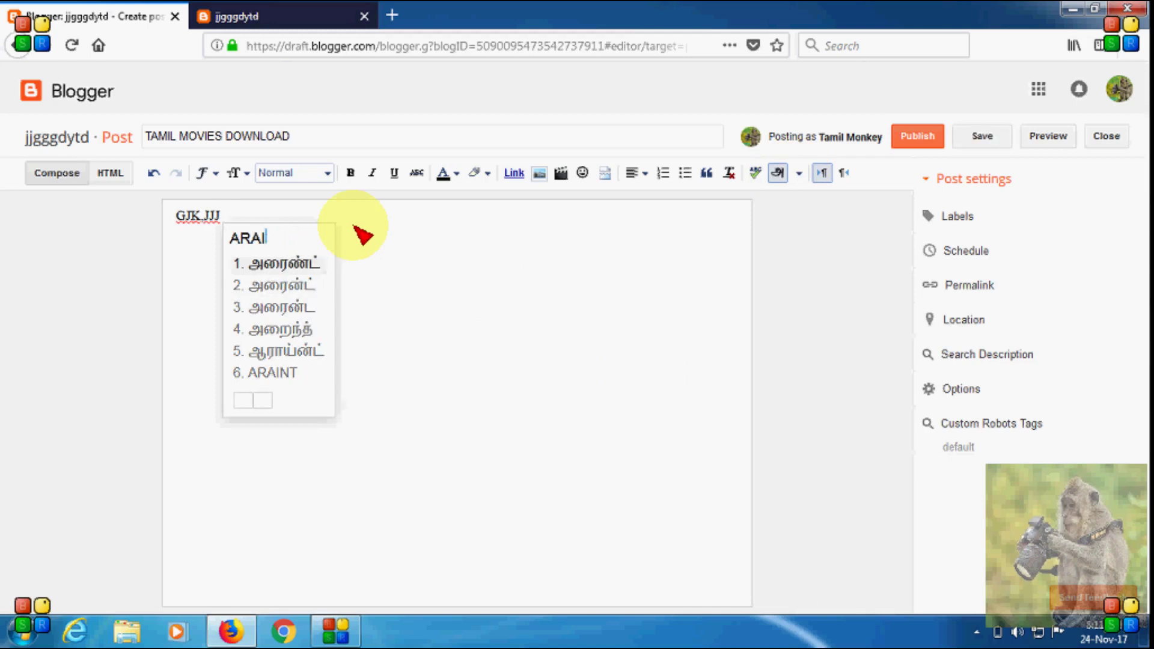
text(V)
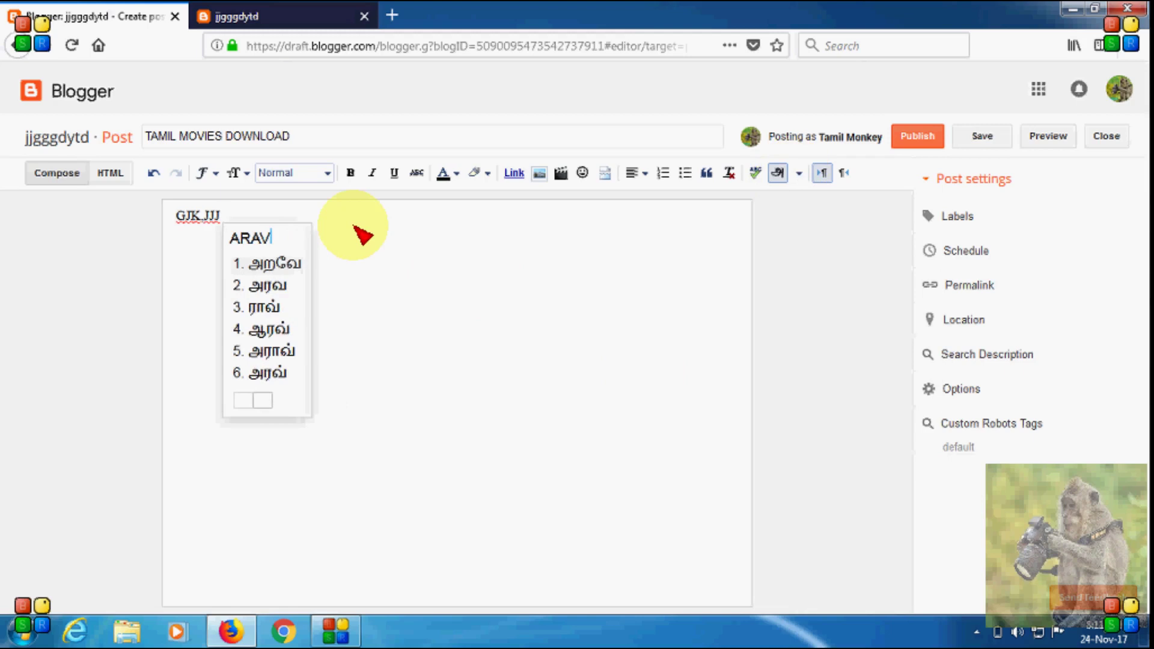
text(INT)
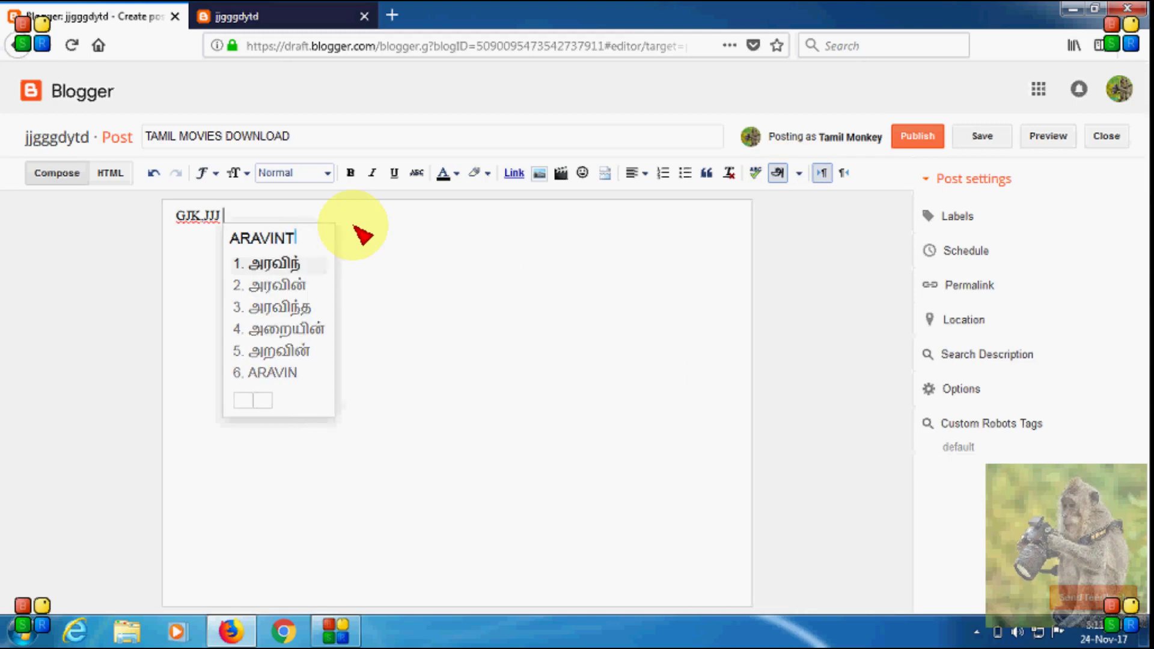
text(H)
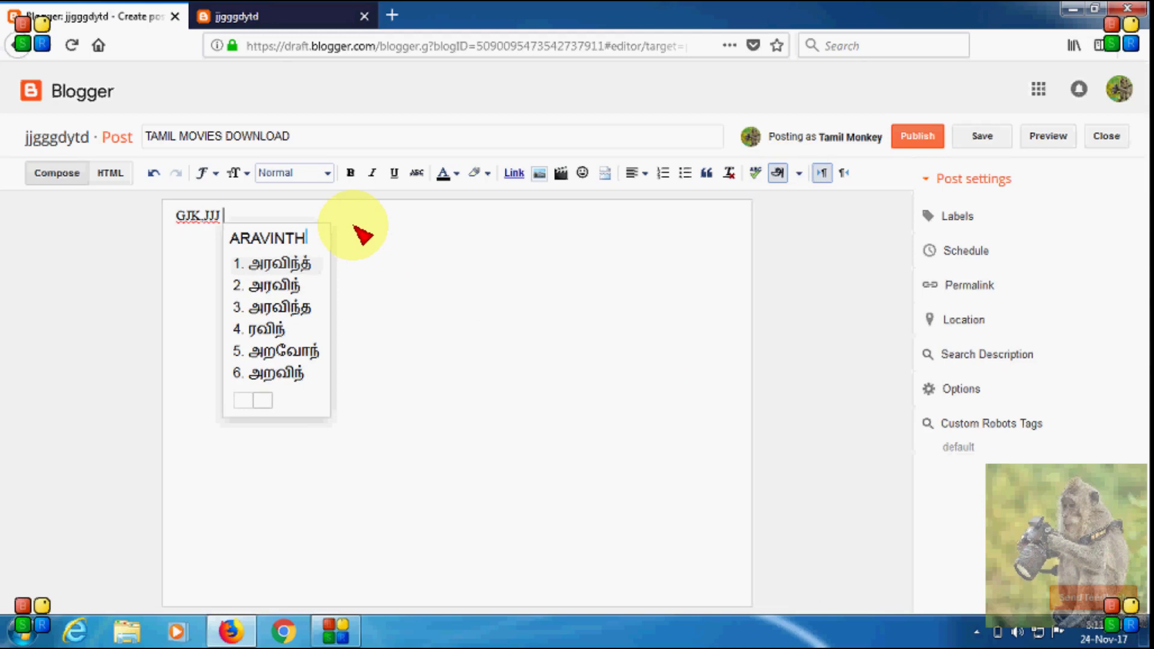
Delete the trial word and all remaining text from the post body
key(BackSpace)
key(BackSpace)
key(BackSpace)
key(BackSpace)
key(BackSpace)
key(BackSpace)
key(BackSpace)
key(BackSpace)
key(BackSpace)
key(BackSpace)
key(BackSpace)
key(BackSpace)
key(BackSpace)
key(BackSpace)
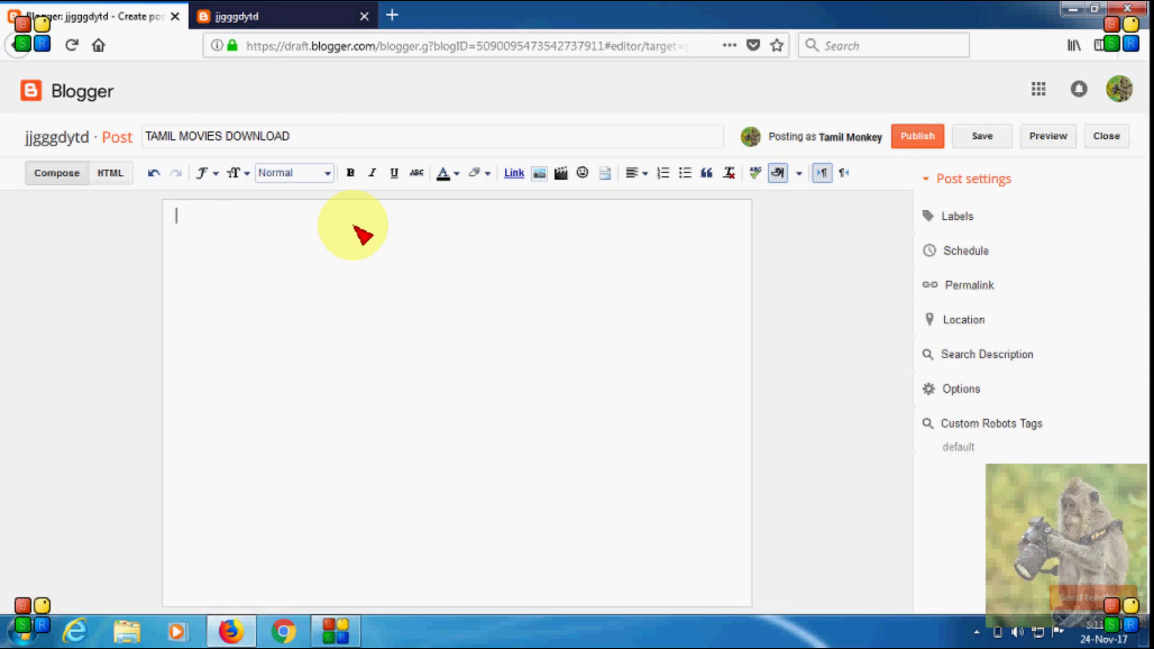
text(jjj)
key(BackSpace)
key(BackSpace)
key(BackSpace)
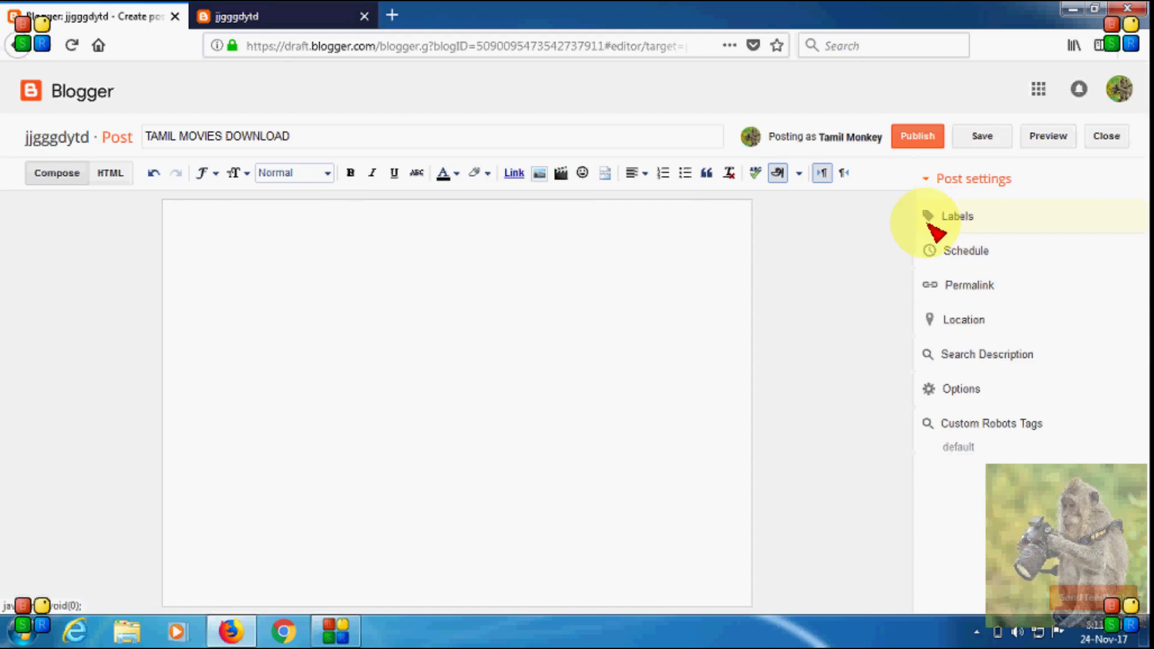
Examine the Labels and Search Description fields in the post settings, leaving both empty
click(967, 221)
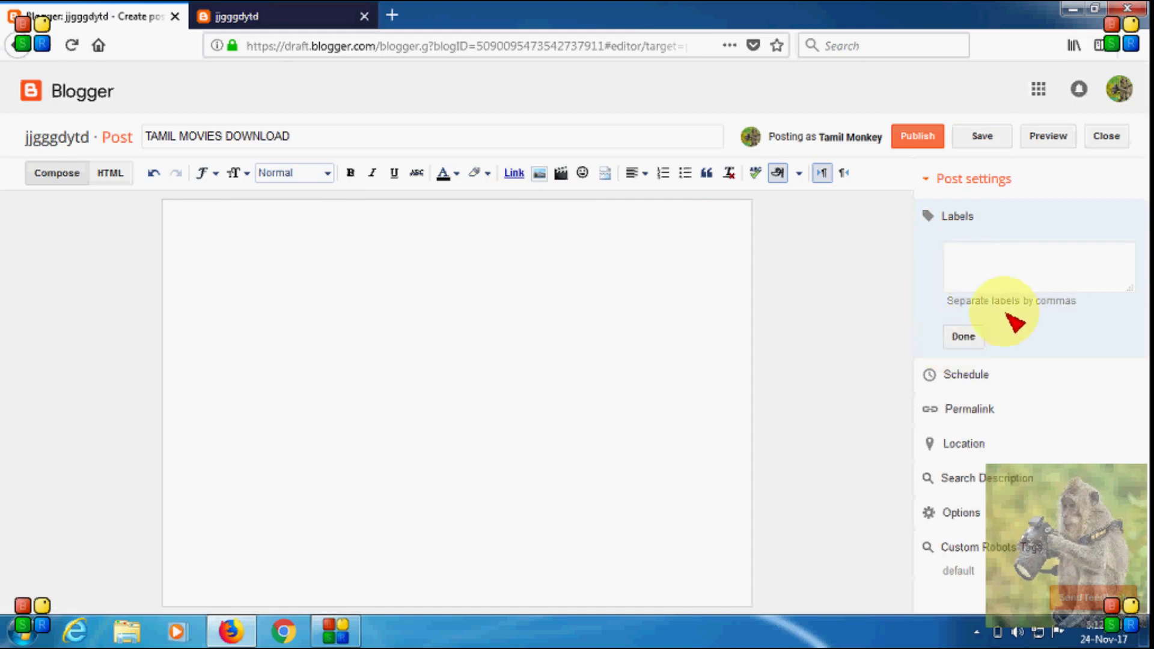
click(967, 337)
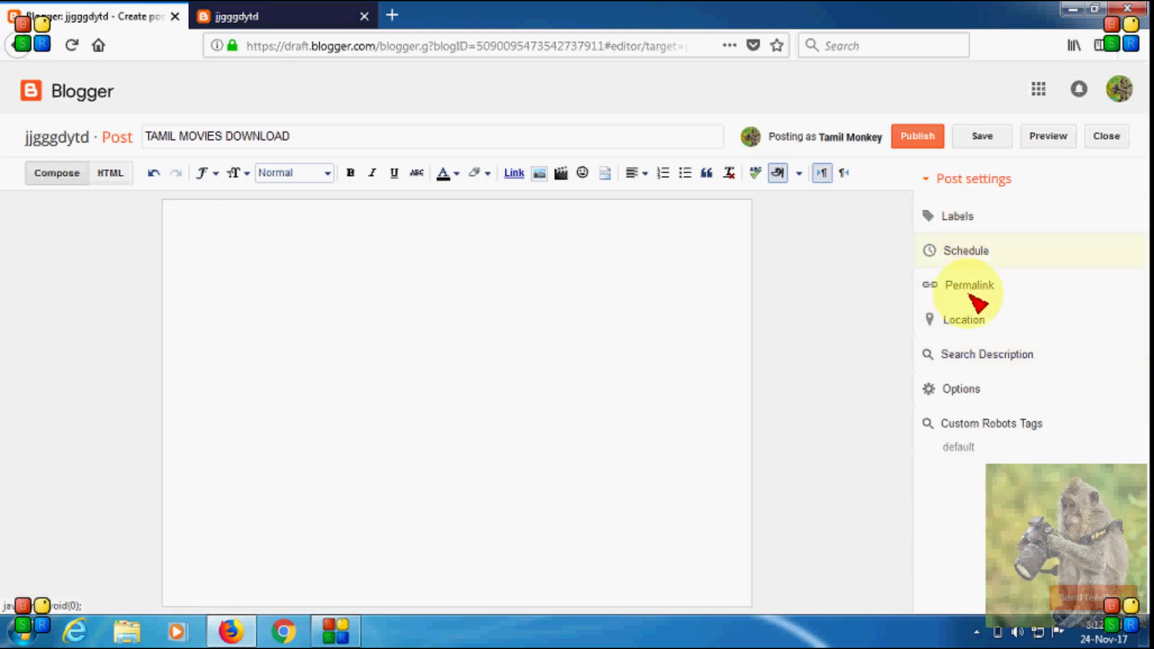
click(991, 361)
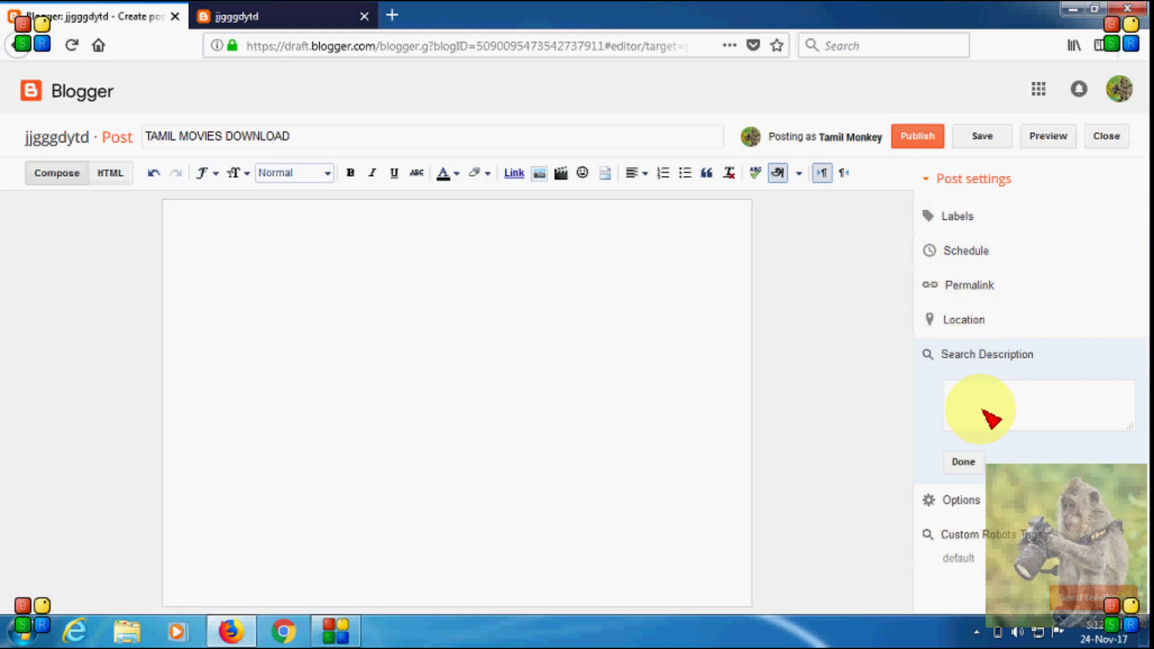
click(962, 464)
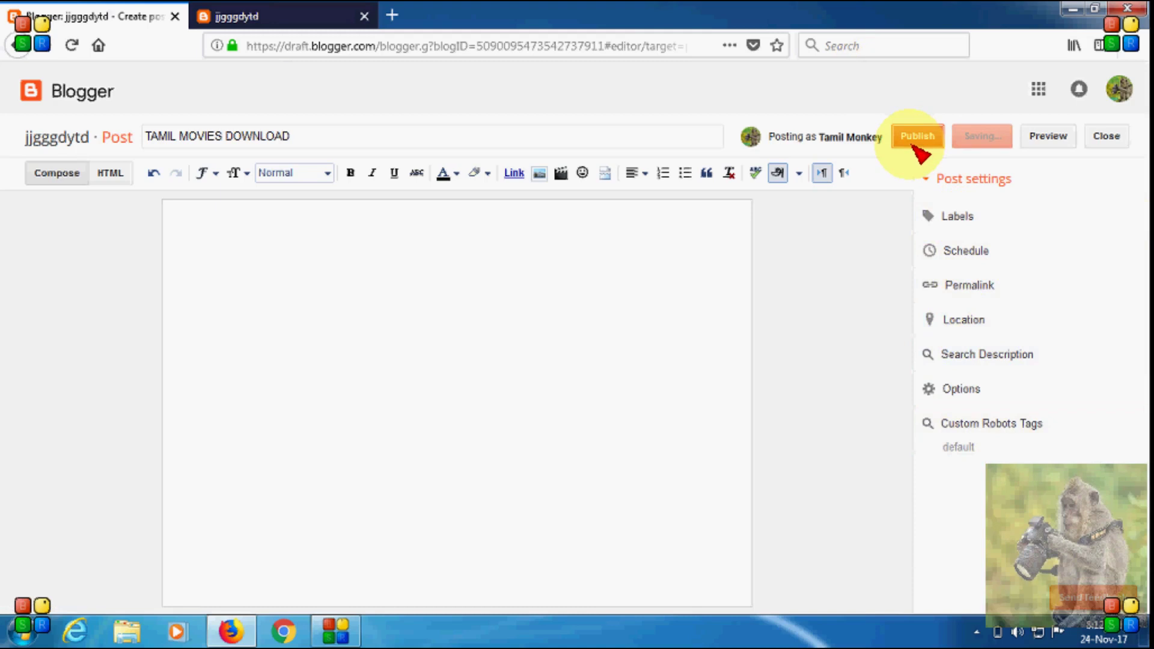
Publish the "TAMIL MOVIES DOWNLOAD" post and decline sharing it on Google+
click(918, 137)
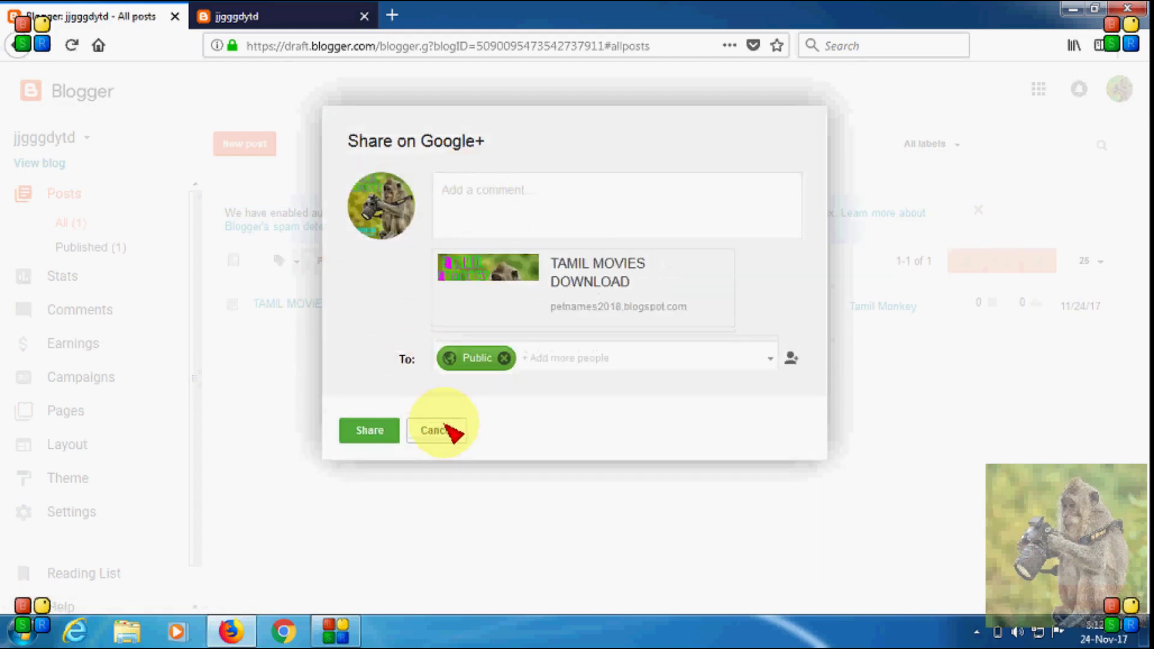
click(442, 435)
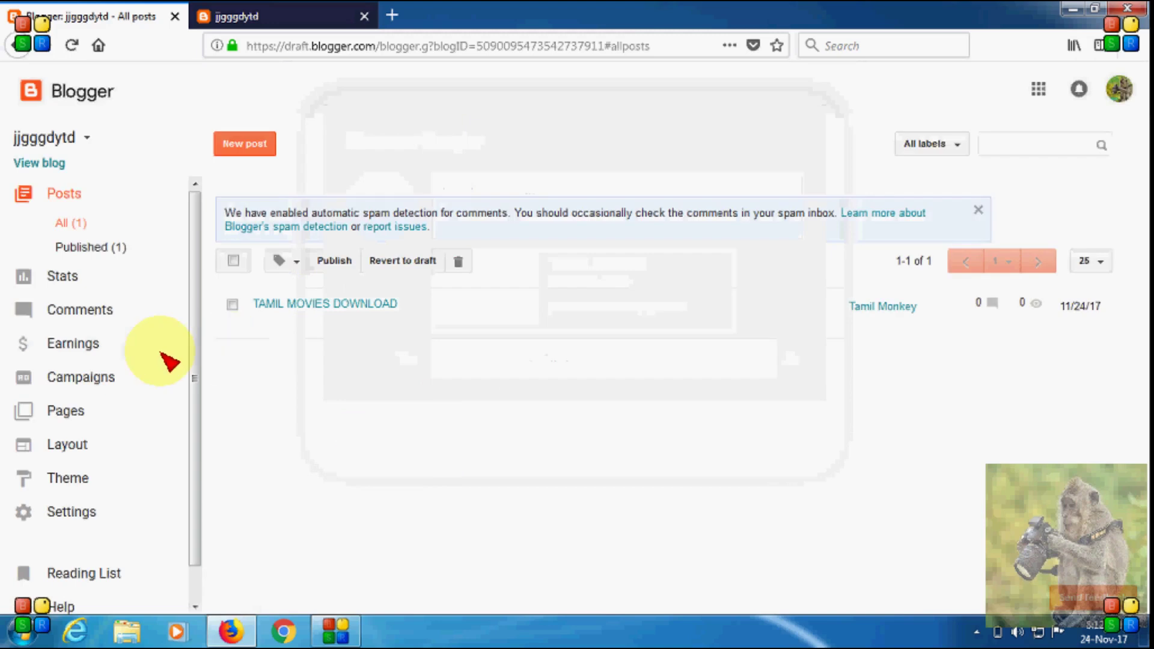
Open the blog's settings in the dashboard and close the browser tab showing the live blog
click(88, 517)
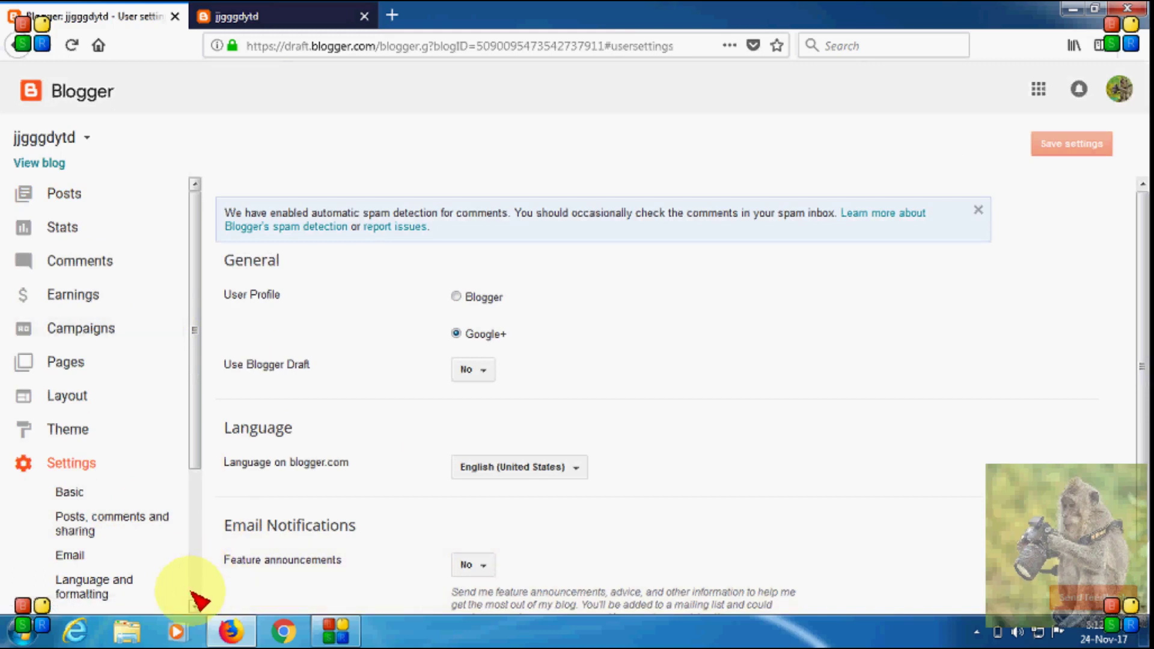
scroll(194, 595, down, 3)
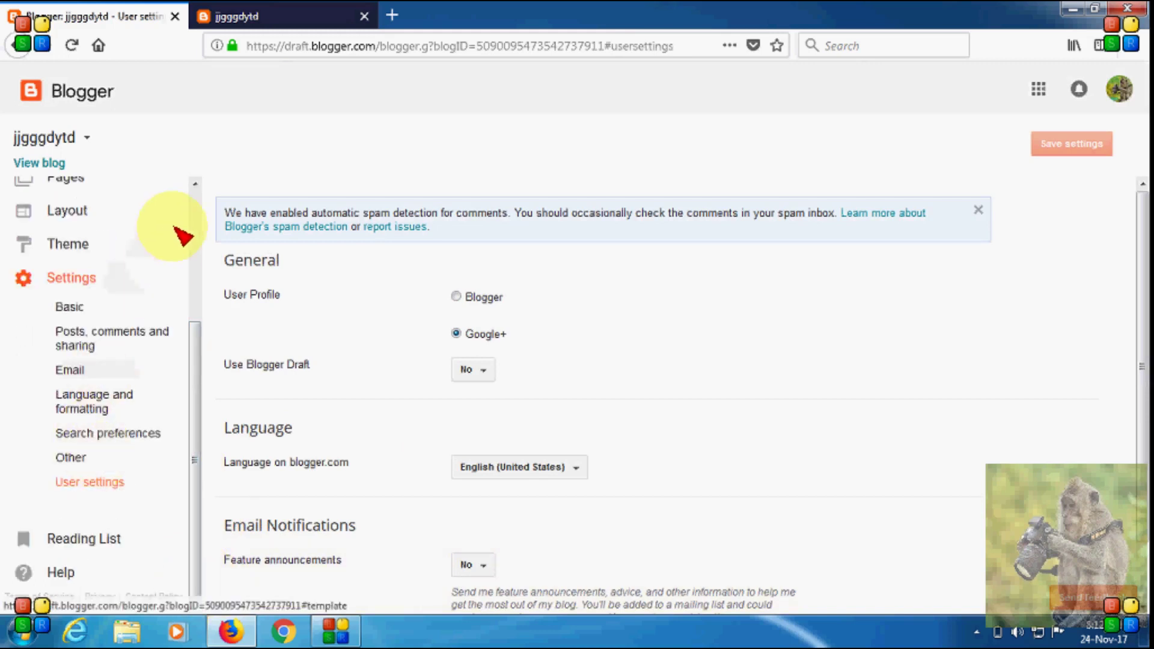
scroll(194, 201, up, 3)
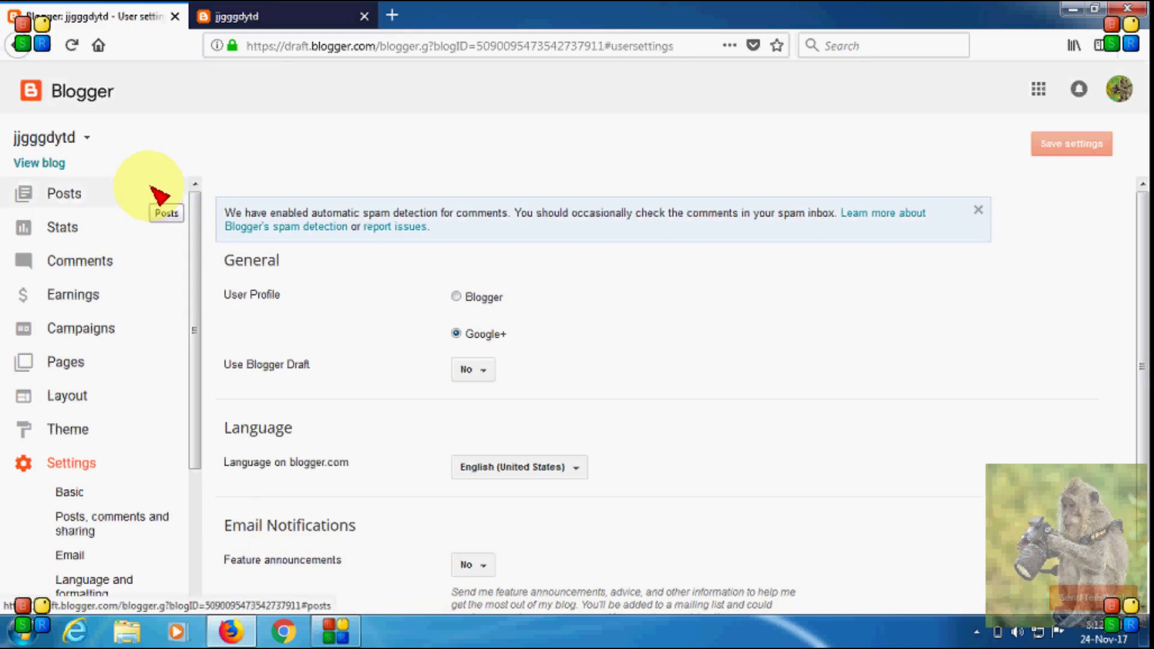
click(271, 16)
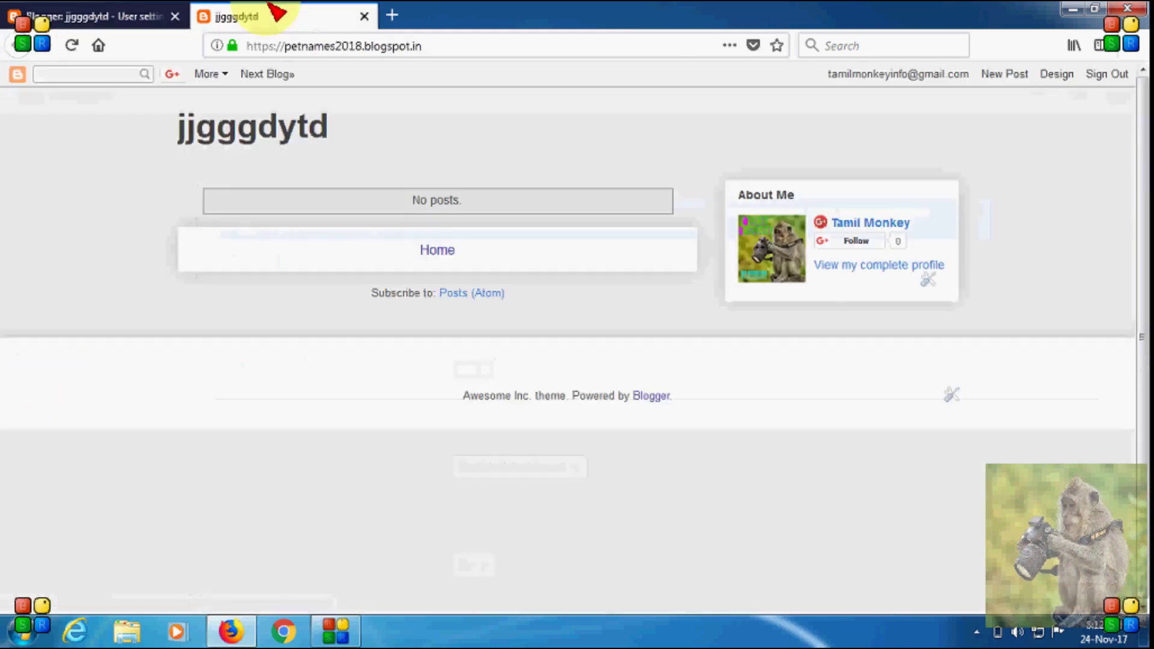
click(364, 16)
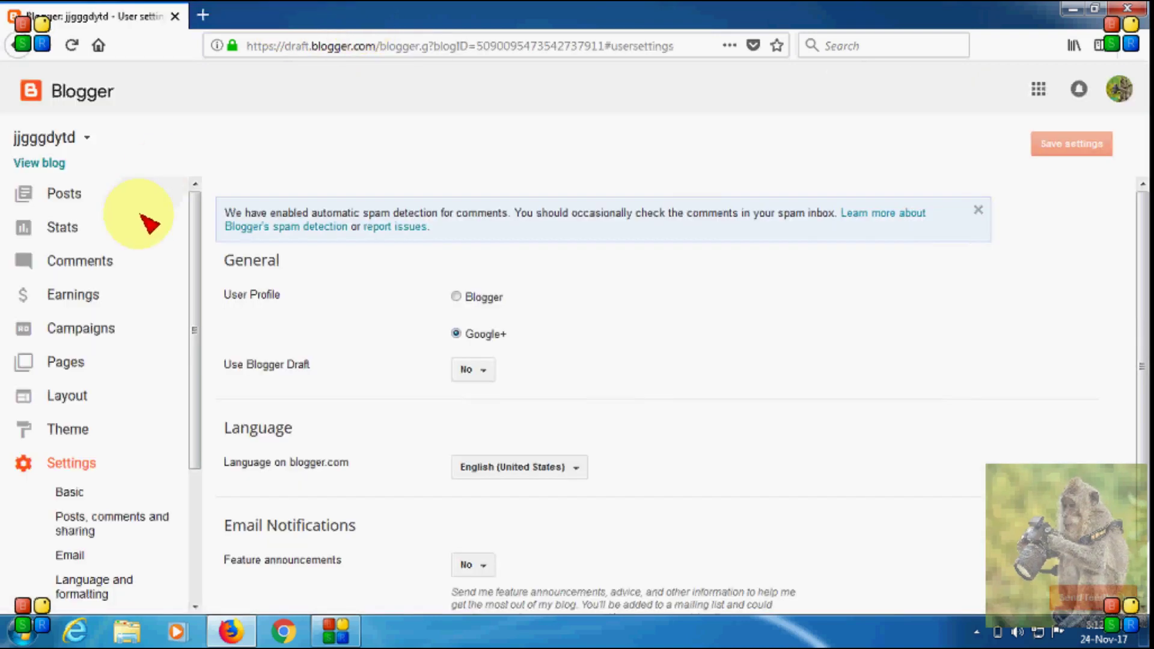